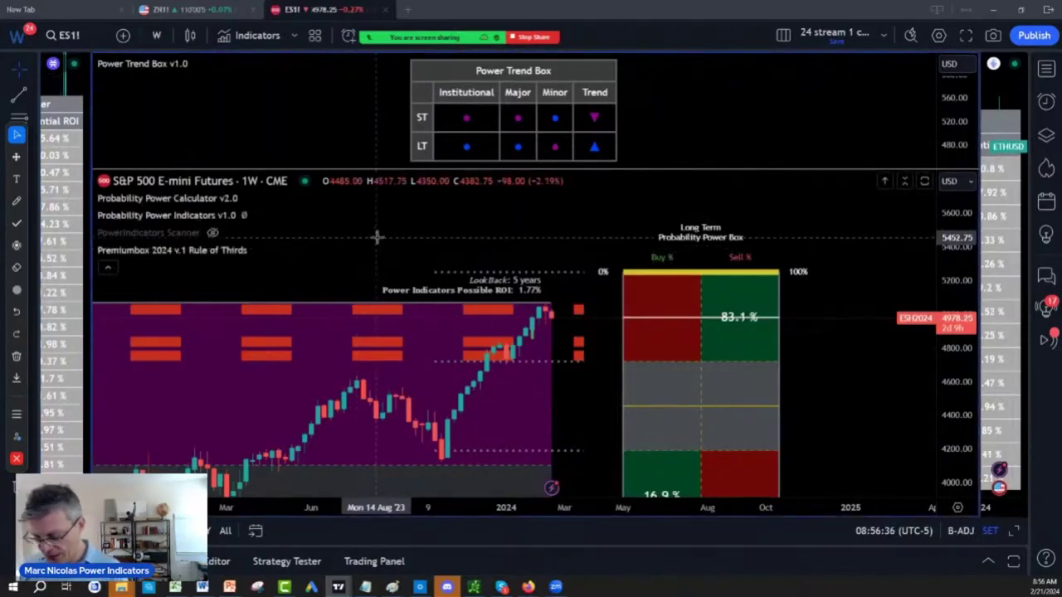
Load the weekly ETHBTC (Binance) chart by typing ETHBTC into symbol search
type("ETH")
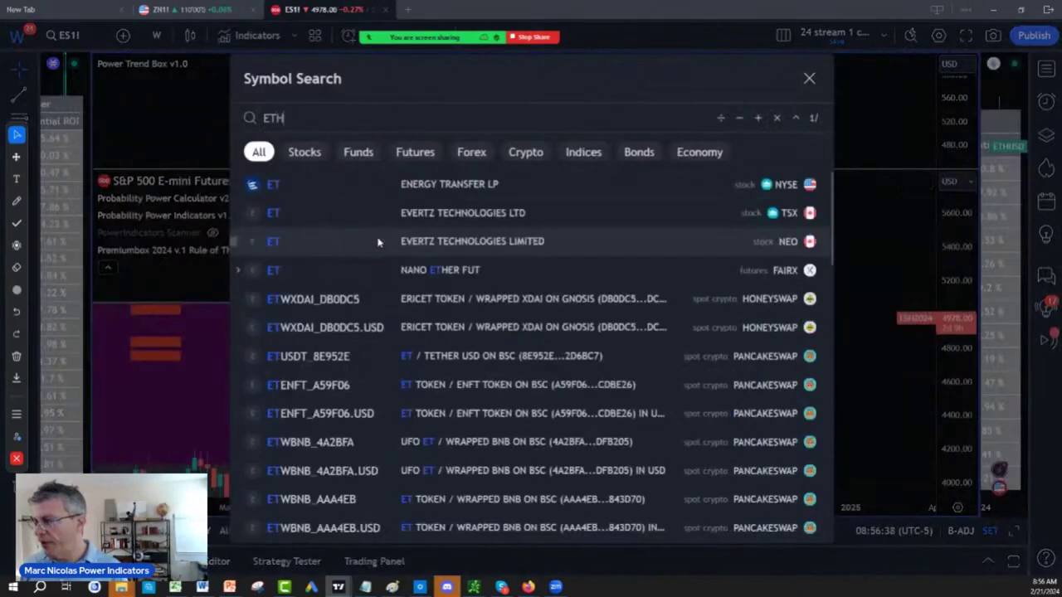
type("BTC")
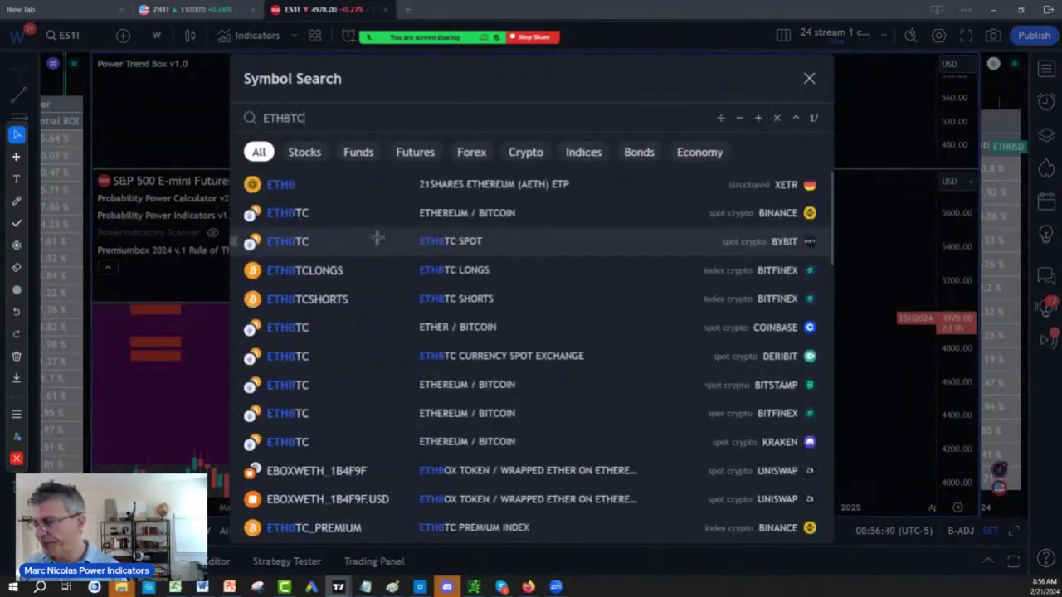
key("Return")
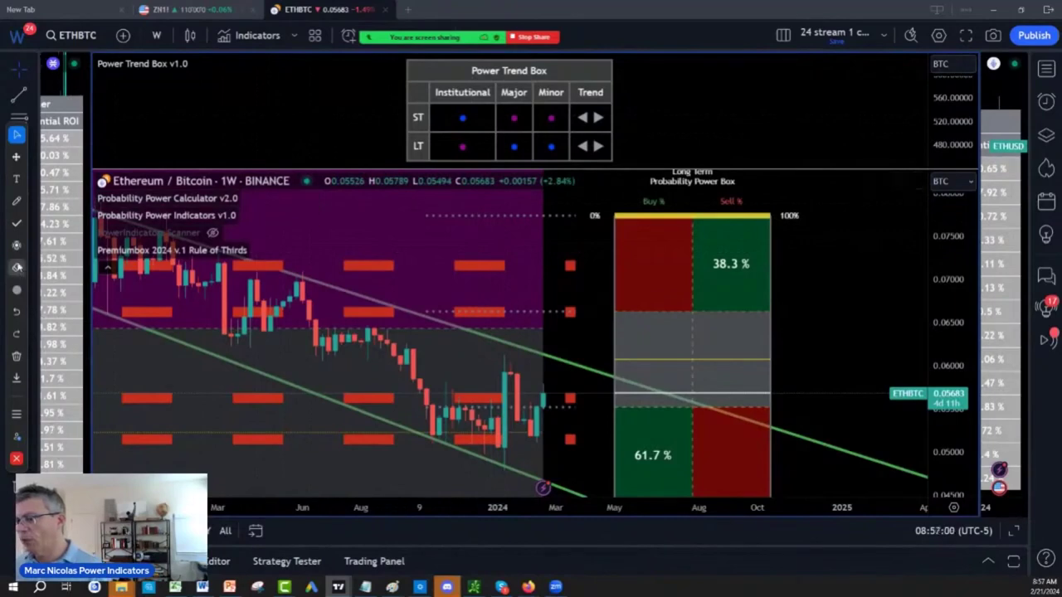
Freehand-box the recent ETHBTC candles, circle the low at the lower green line, and outline the area to their right
left_click(17, 201)
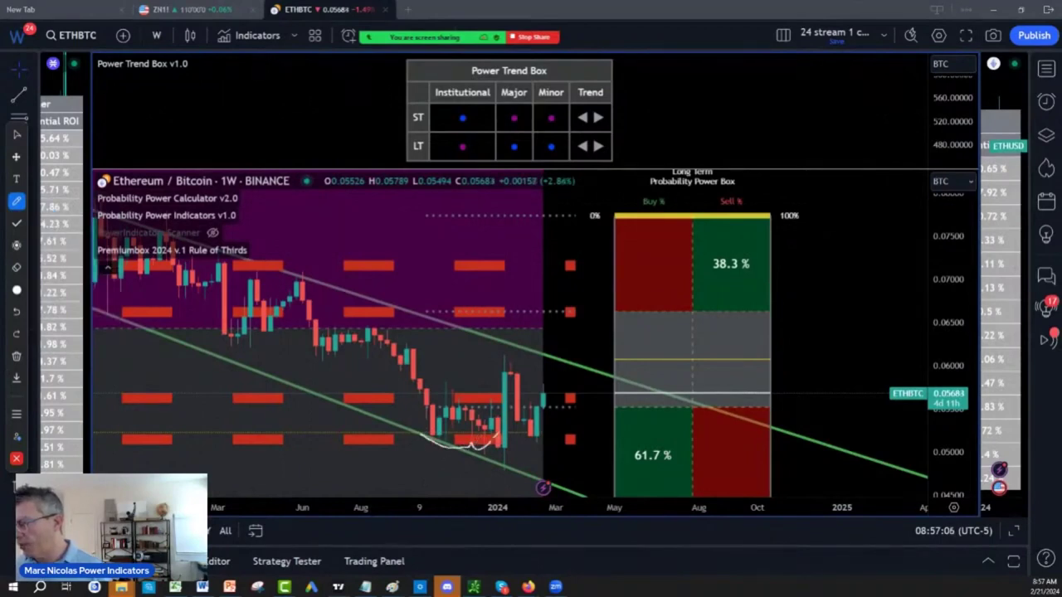
left_click_drag(437, 380, 429, 425)
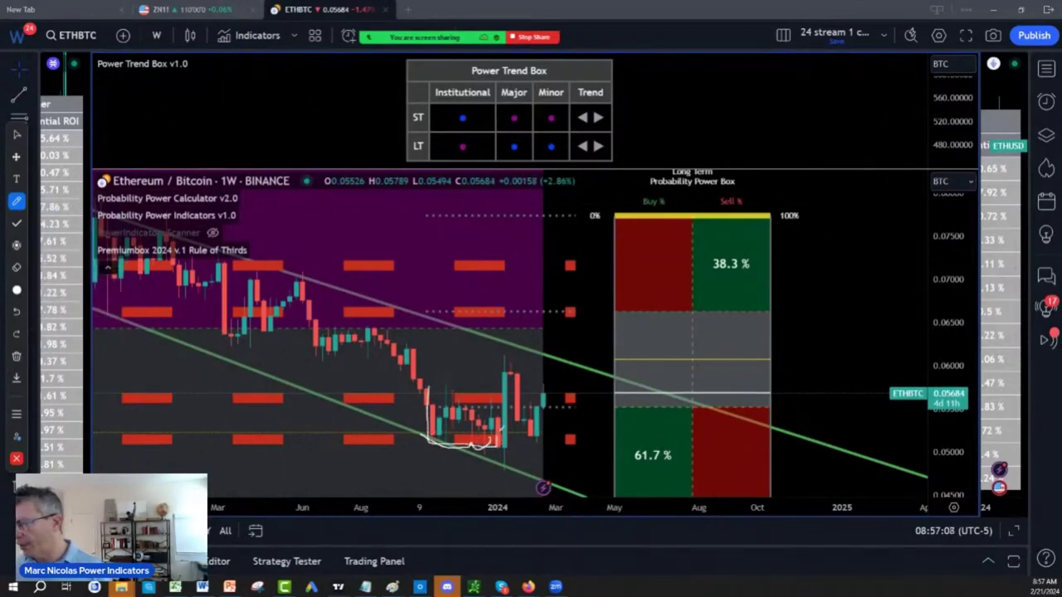
mouse_move(498, 438)
left_mouse_down()
mouse_move(465, 382)
mouse_move(424, 384)
mouse_move(501, 457)
mouse_move(518, 458)
left_mouse_up()
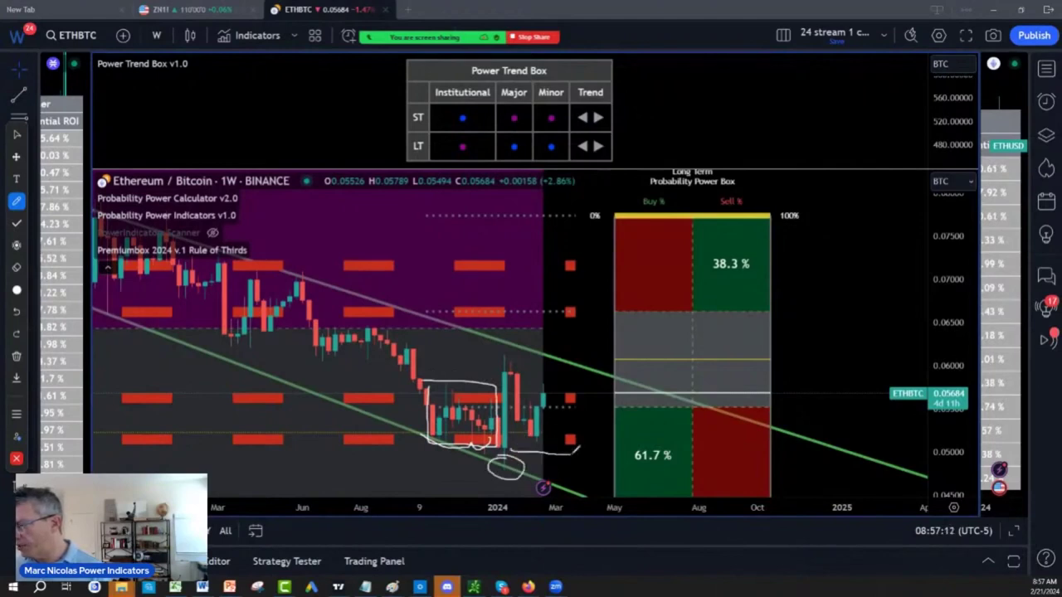
mouse_move(571, 453)
left_mouse_down()
mouse_move(498, 448)
mouse_move(597, 444)
left_mouse_up()
left_click_drag(601, 398, 549, 396)
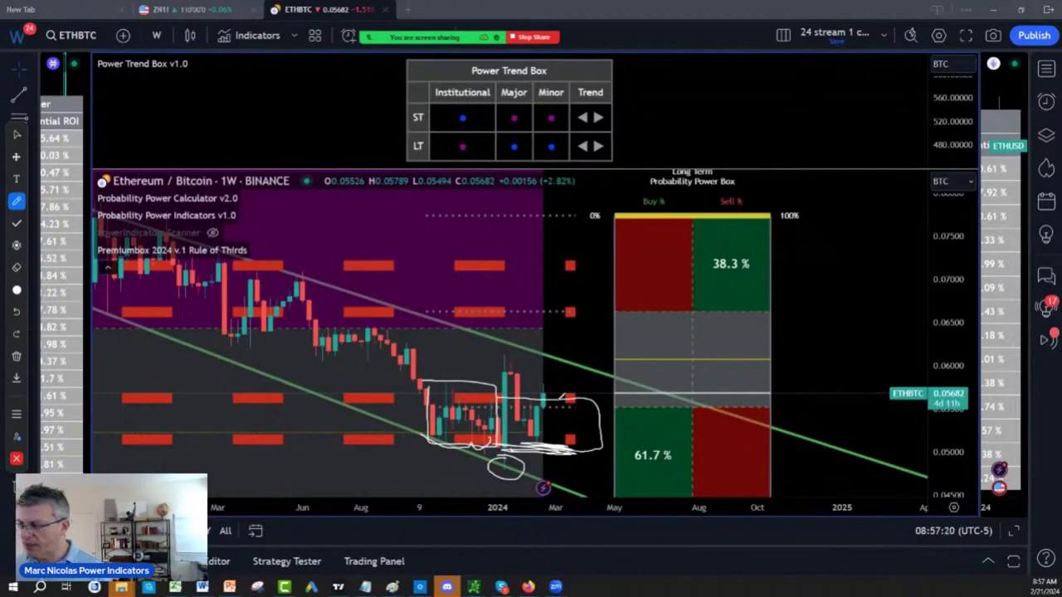
key("Escape")
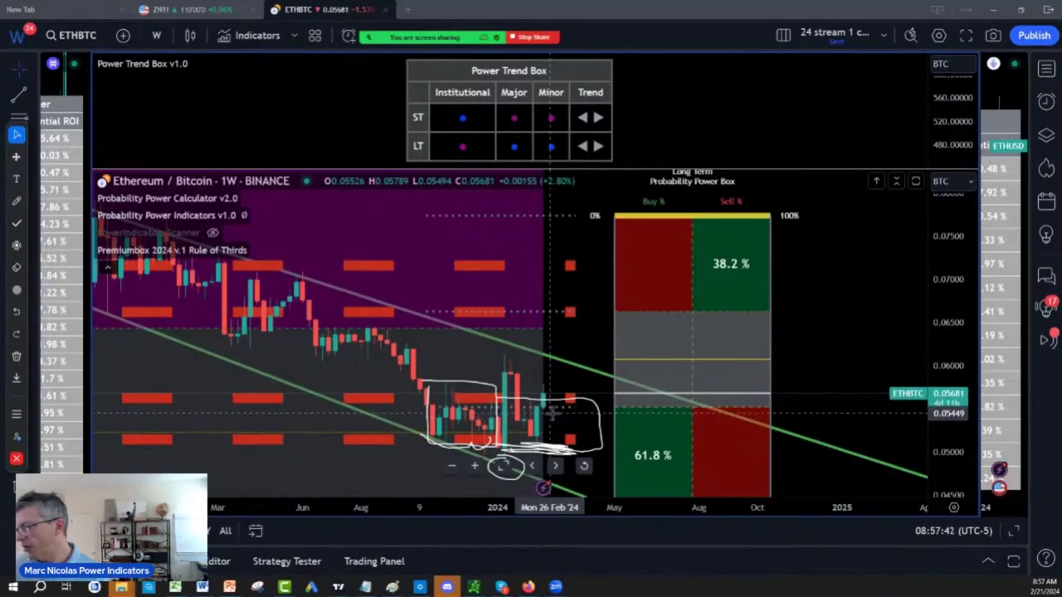
With the pen, draw an arrow from the boxed candles to the 0% level, circling the 0% label and red marker
left_click(17, 201)
left_click(46, 218)
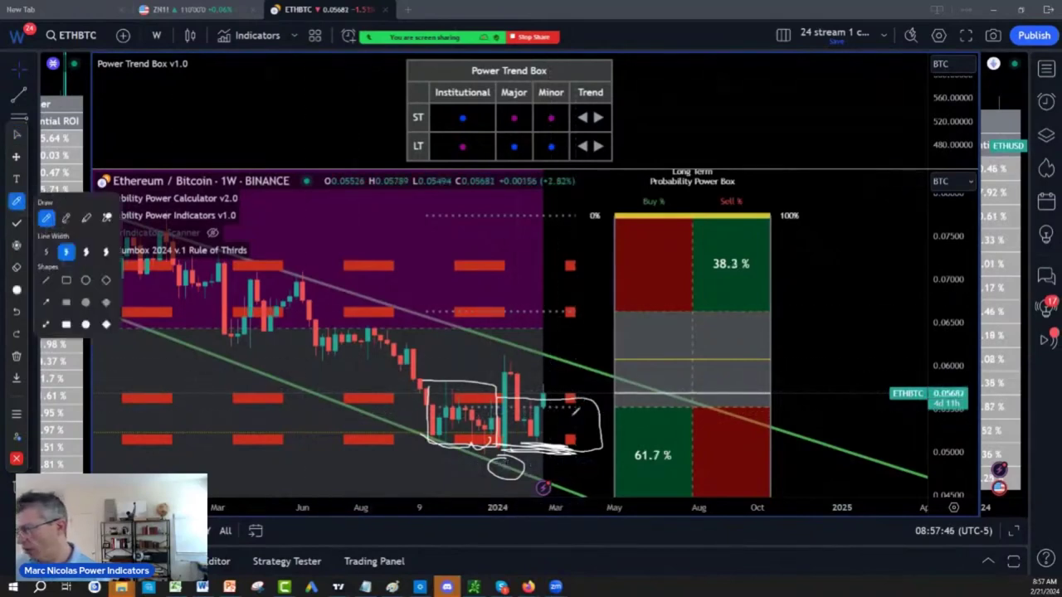
left_click_drag(538, 441, 572, 371)
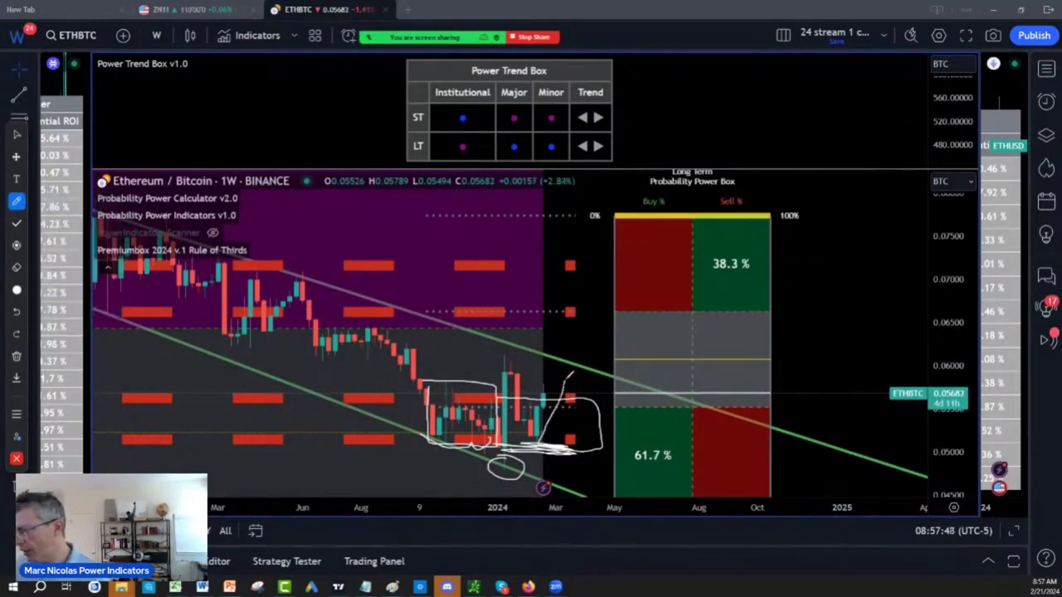
left_click_drag(521, 433, 538, 402)
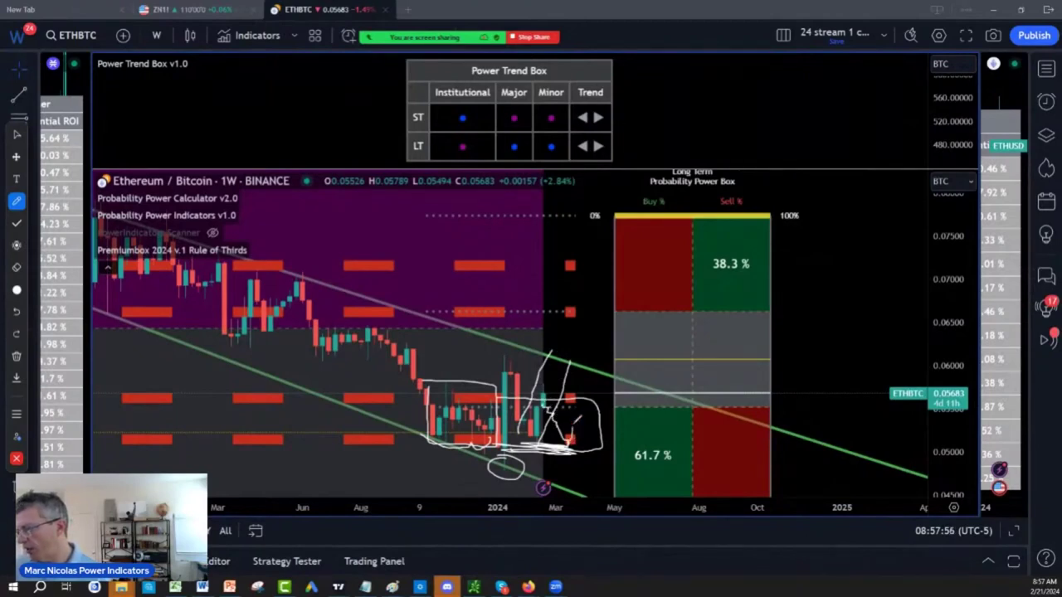
left_click_drag(568, 408, 596, 350)
mouse_move(603, 314)
left_mouse_down()
mouse_move(621, 239)
mouse_move(633, 268)
left_mouse_up()
mouse_move(613, 186)
left_mouse_down()
mouse_move(591, 224)
mouse_move(610, 191)
left_mouse_up()
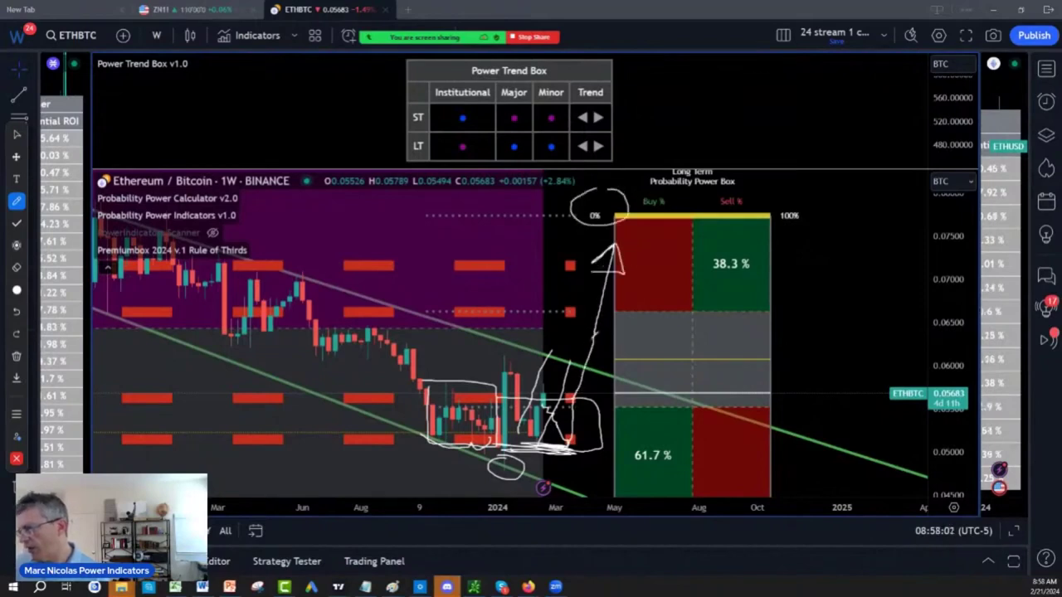
mouse_move(604, 292)
left_mouse_down()
mouse_move(615, 319)
mouse_move(605, 290)
left_mouse_up()
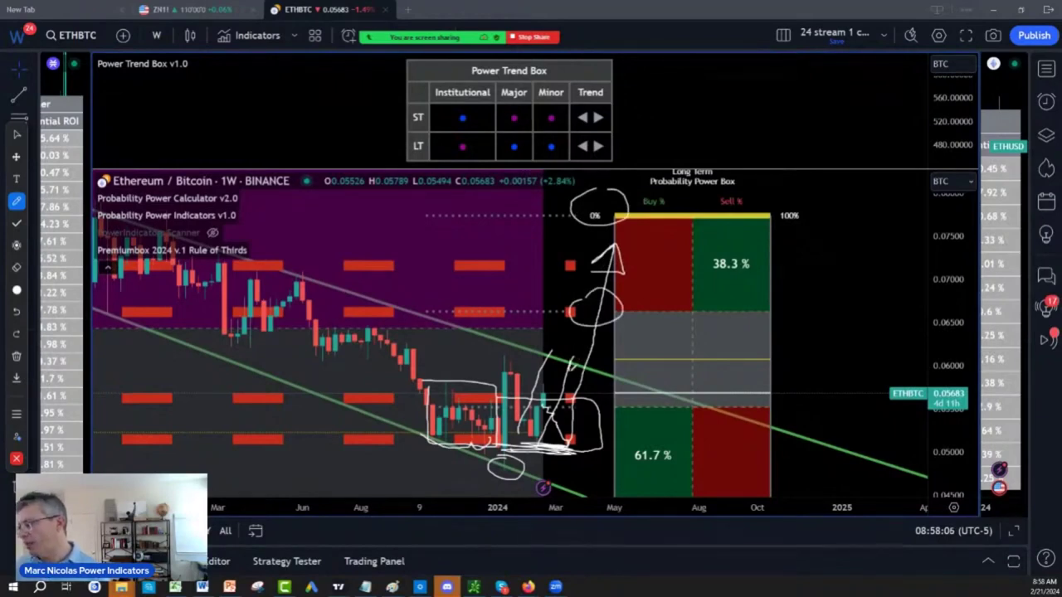
left_click_drag(573, 371, 609, 377)
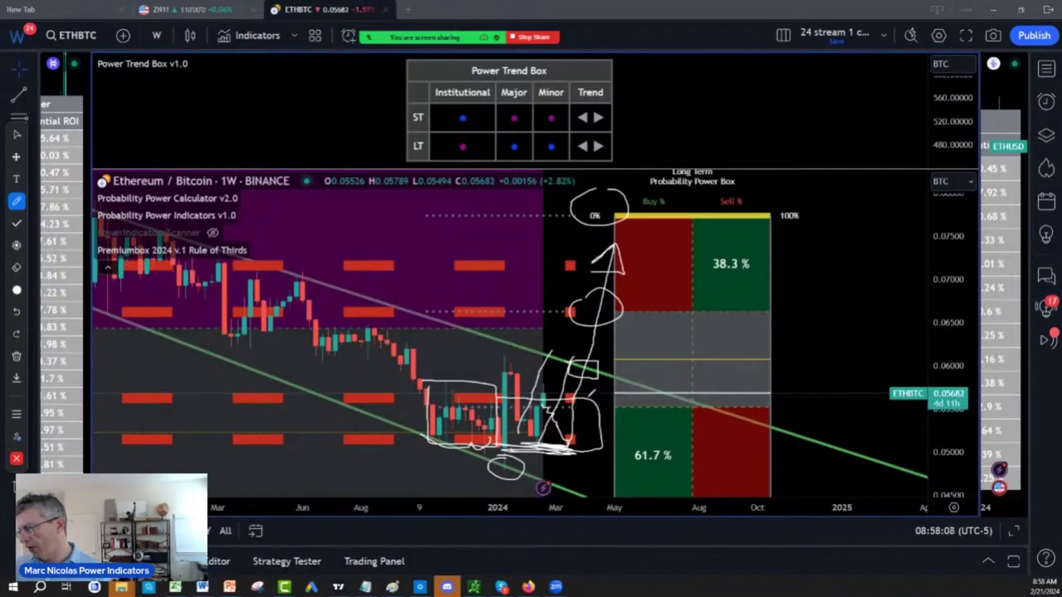
key("Escape")
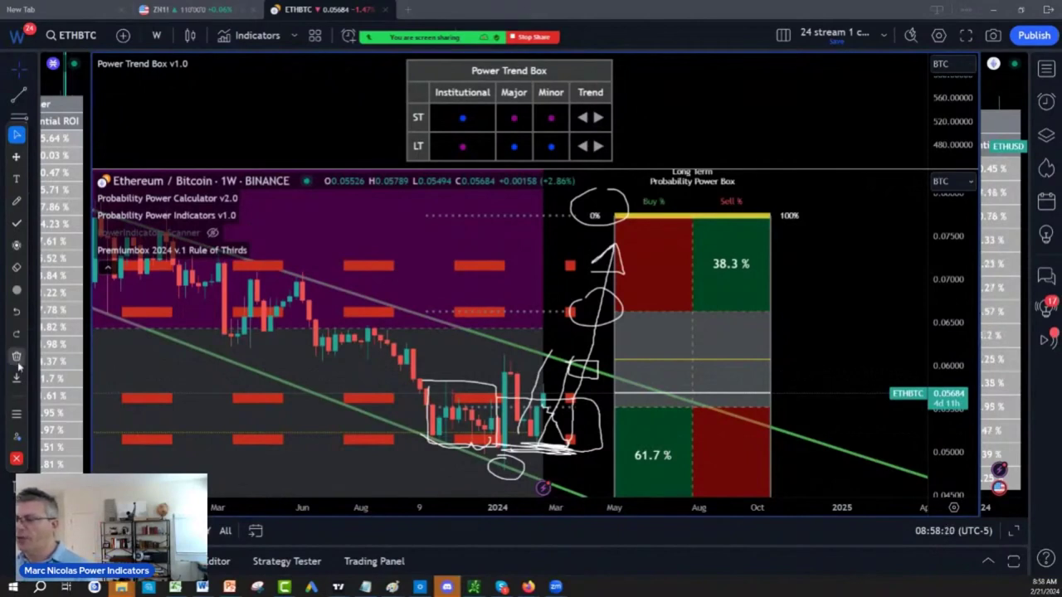
Clear all ETHBTC drawings and load a zoomed-out weekly ETHUSD Bitstamp chart
left_click(16, 356)
left_click(53, 365)
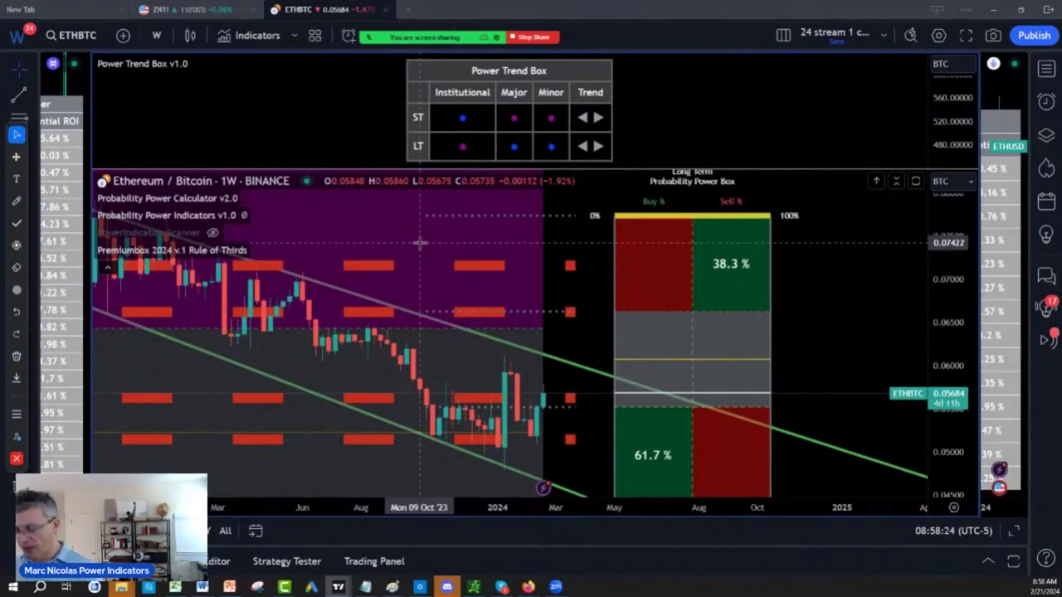
type("ETH")
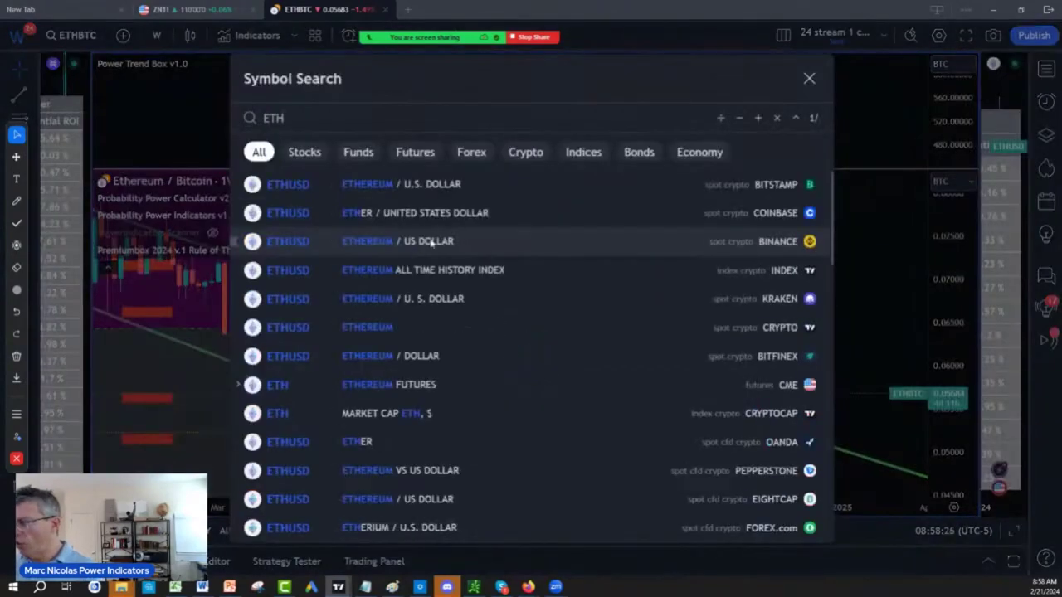
left_click(376, 186)
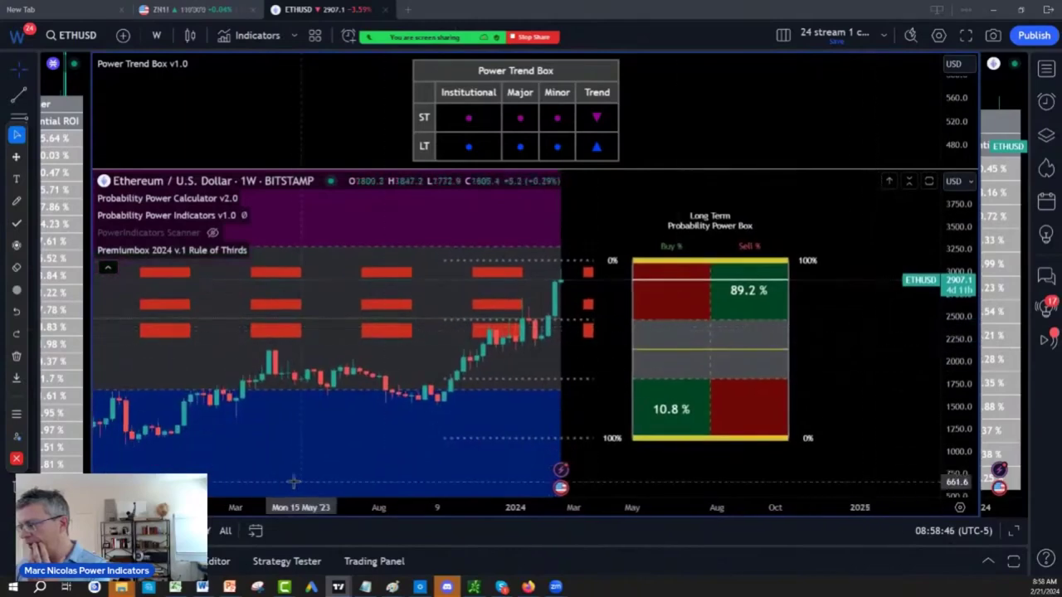
left_click_drag(237, 505, 402, 451)
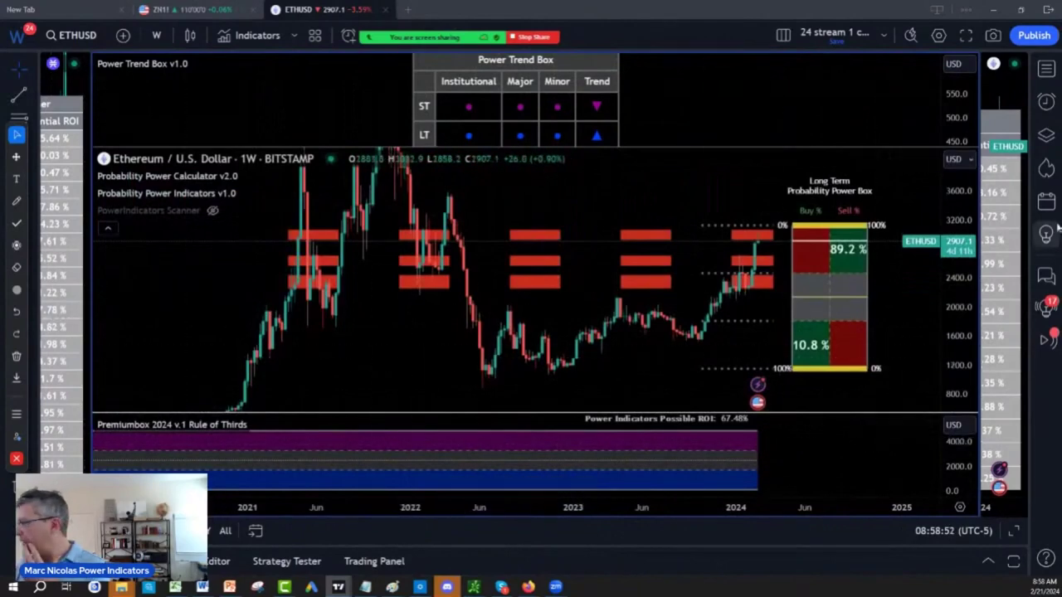
Move the Premiumbox 2024 v.1 Rule of Thirds indicator onto the main ETHUSD pane via the Object Tree
left_click(1045, 137)
mouse_move(670, 286)
left_mouse_down()
mouse_move(683, 287)
mouse_move(678, 267)
left_mouse_up()
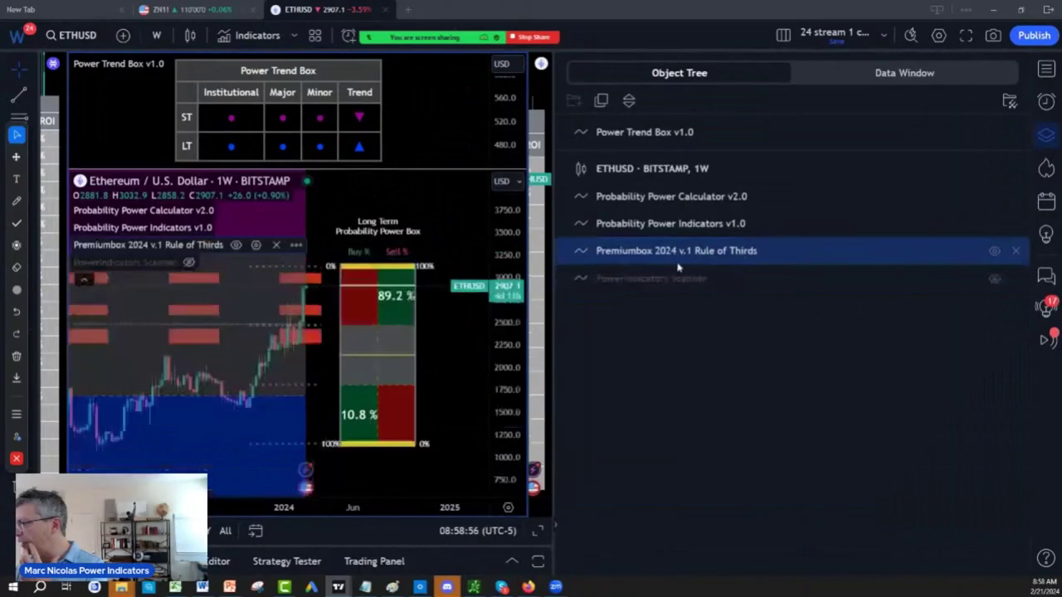
left_click(1047, 138)
Zoom in and start a trend line anchored at the June 2022 low
scroll(525, 506, "up", 2)
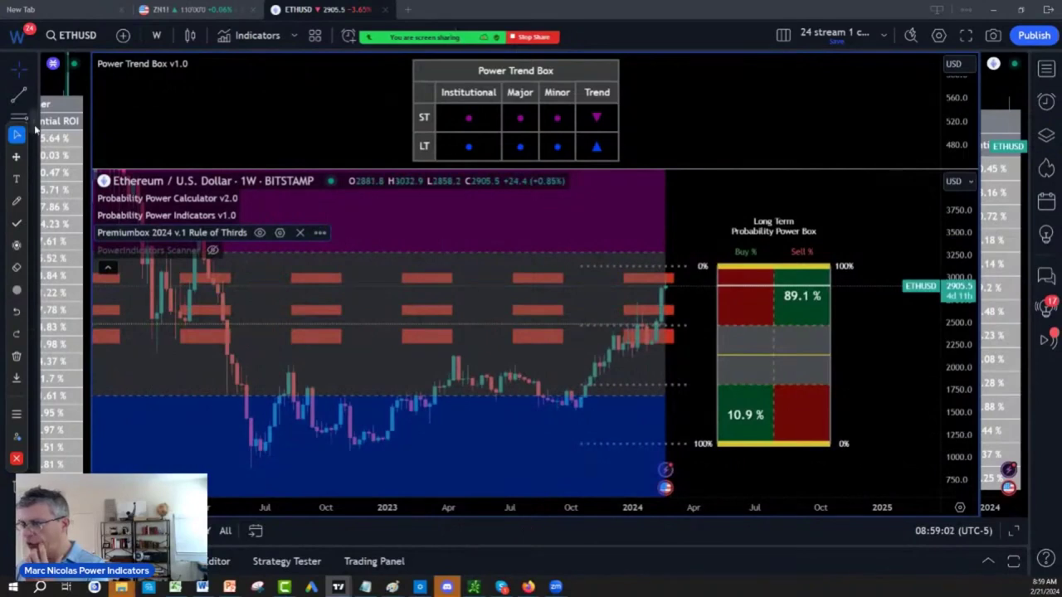
left_click(35, 96)
left_click(90, 62)
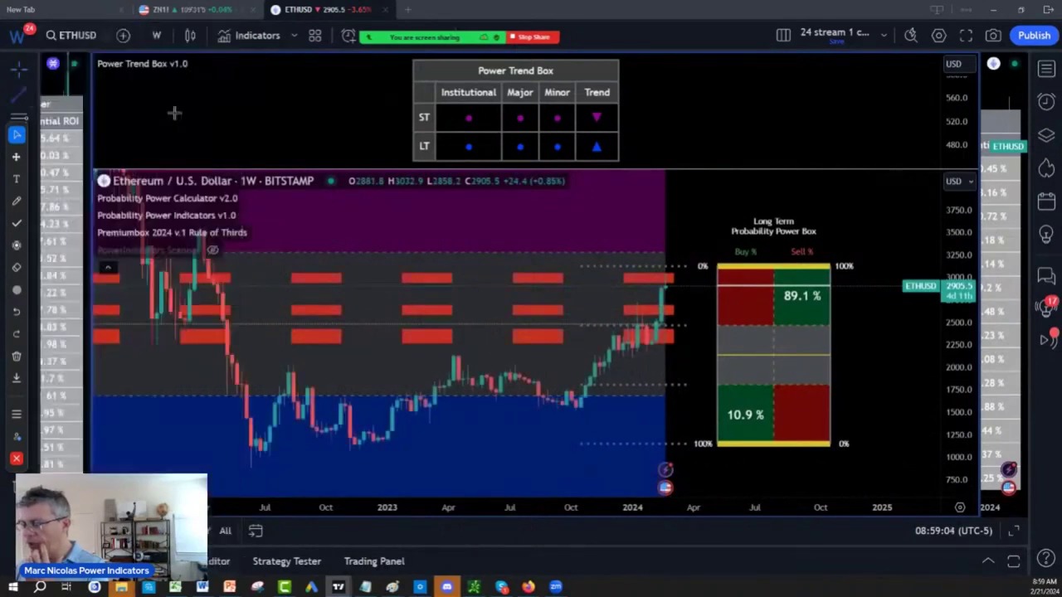
left_click(246, 466)
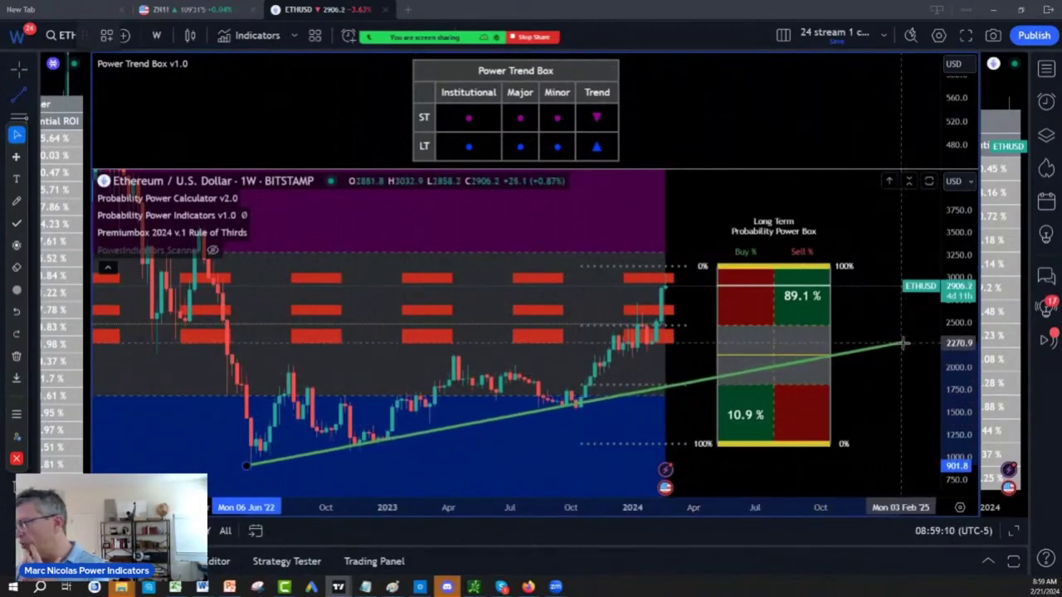
End the June 2022 trend line in early 2025, then draw another from the October 2023 low to the power-box top
left_click(933, 335)
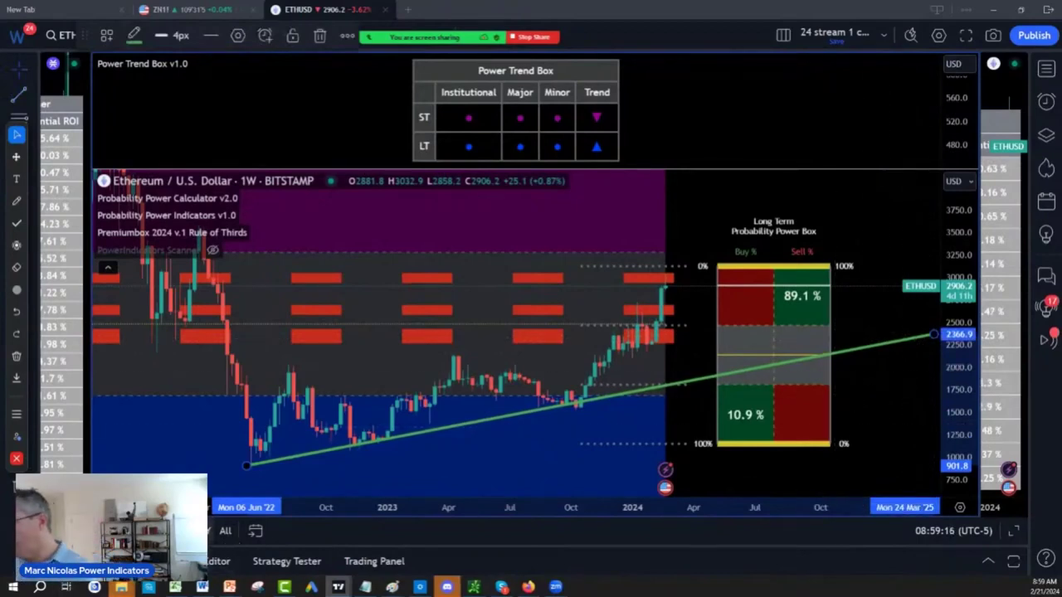
left_click(36, 100)
key("Escape")
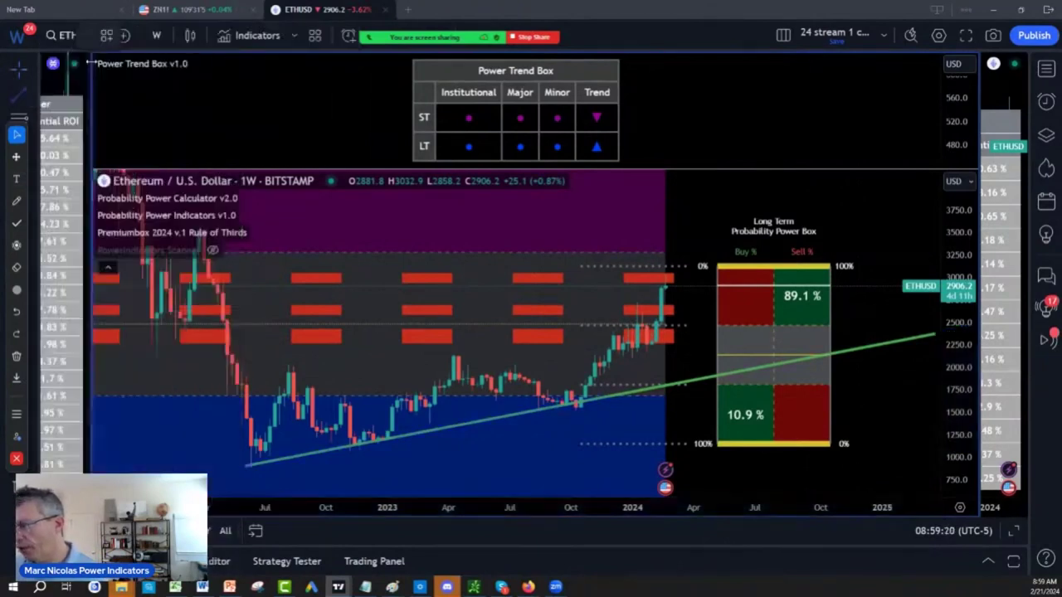
left_click(578, 402)
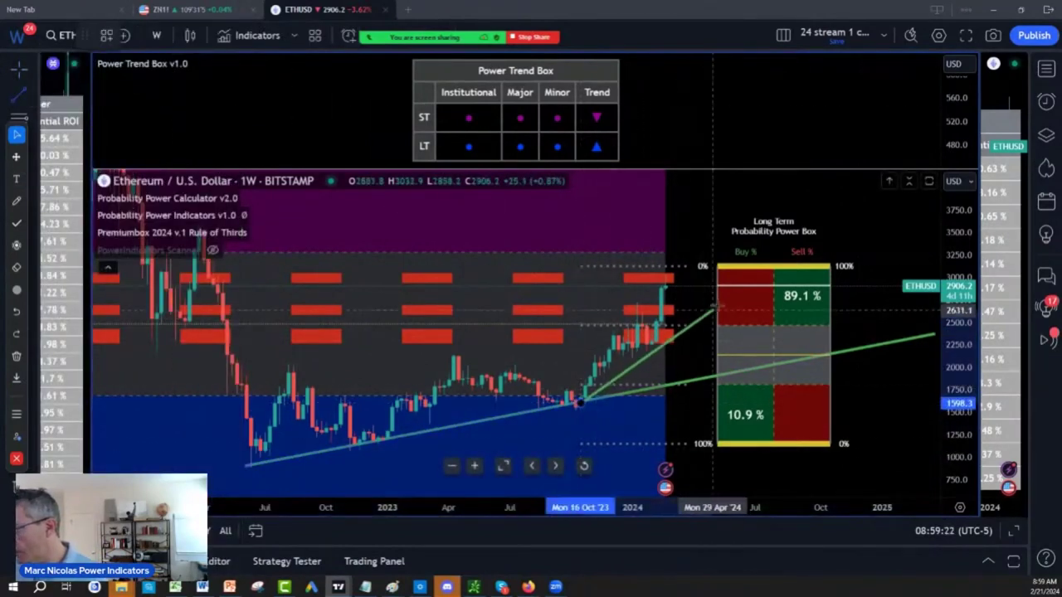
left_click(759, 266)
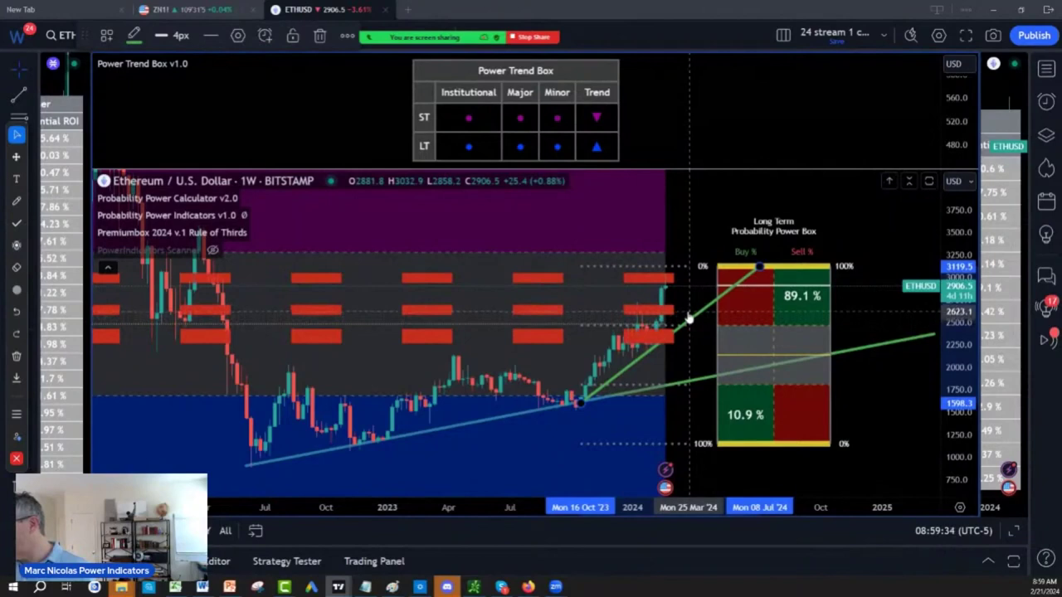
Sketch freehand notes near the power box: a curved arrow, a lower target and a retracement bracket
left_click(17, 203)
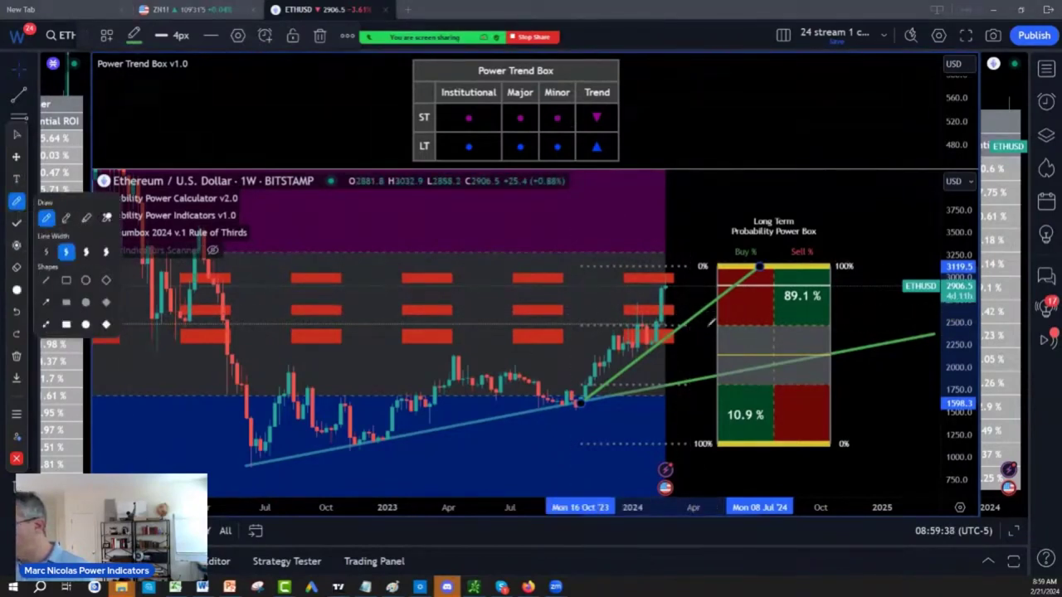
left_click_drag(707, 320, 702, 347)
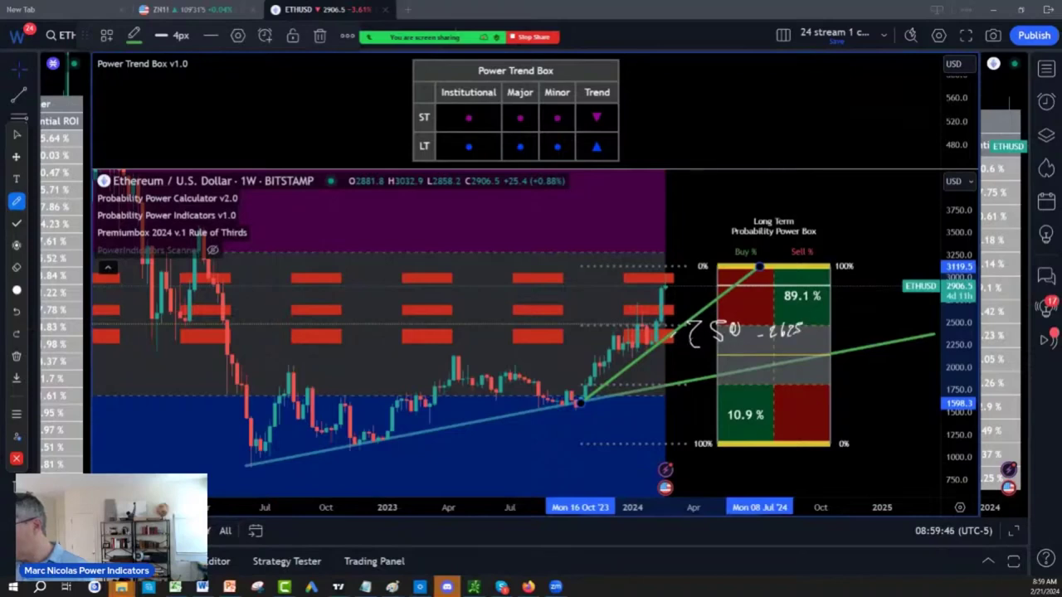
left_click_drag(673, 334, 690, 375)
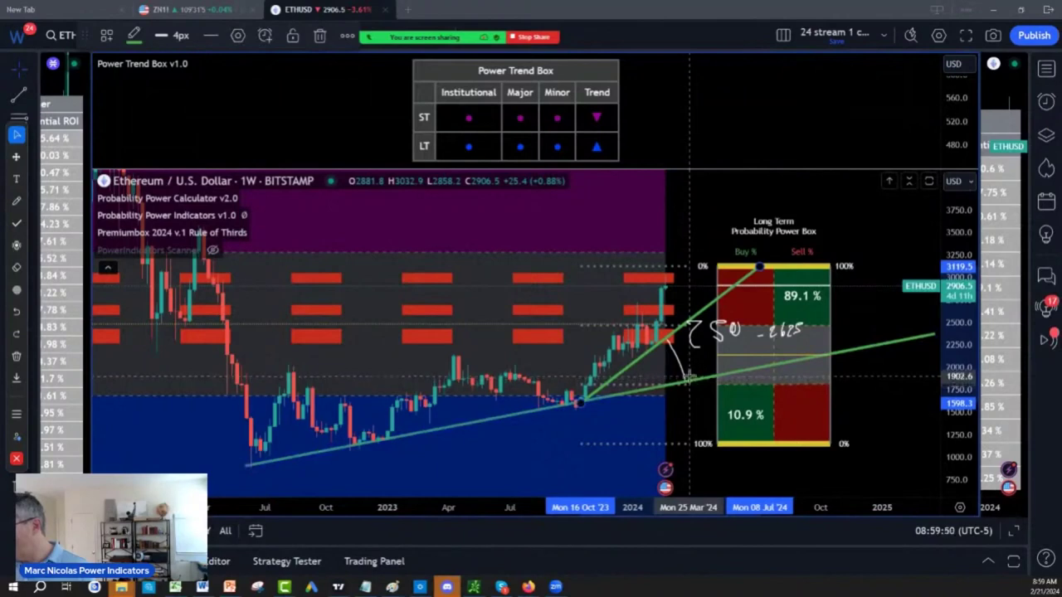
left_click(23, 201)
mouse_move(677, 390)
left_mouse_down()
mouse_move(685, 407)
mouse_move(694, 390)
mouse_move(730, 388)
left_mouse_up()
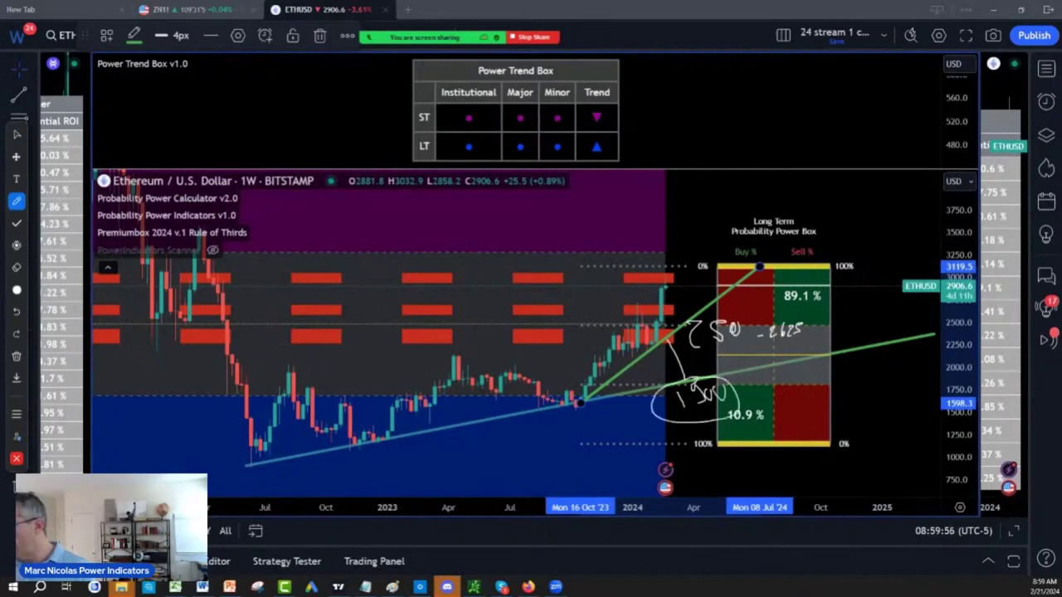
left_click_drag(750, 316, 746, 323)
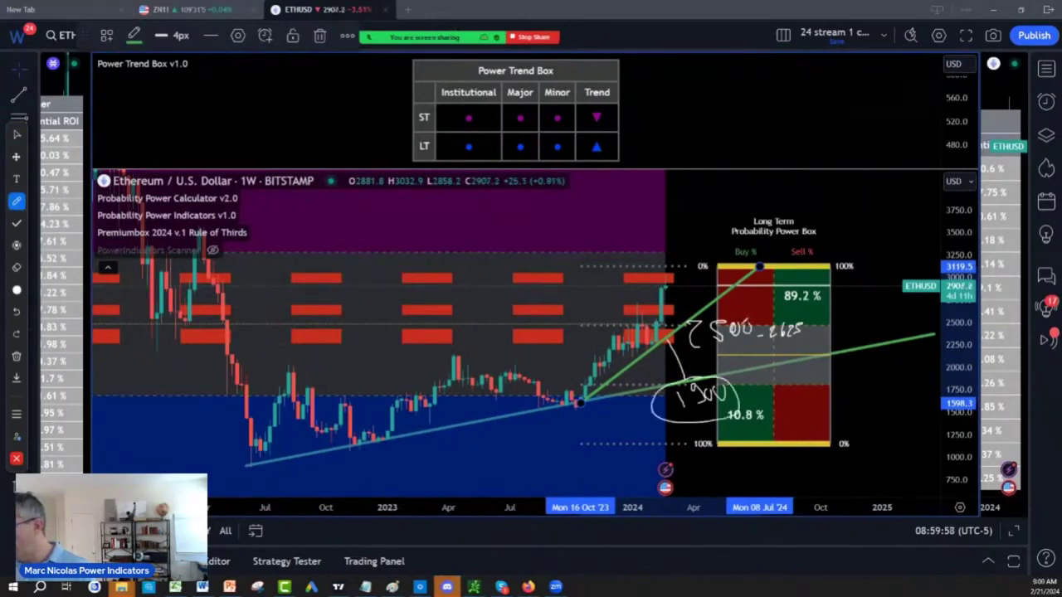
mouse_move(674, 331)
left_mouse_down()
mouse_move(668, 405)
mouse_move(782, 402)
mouse_move(824, 315)
mouse_move(667, 322)
left_mouse_up()
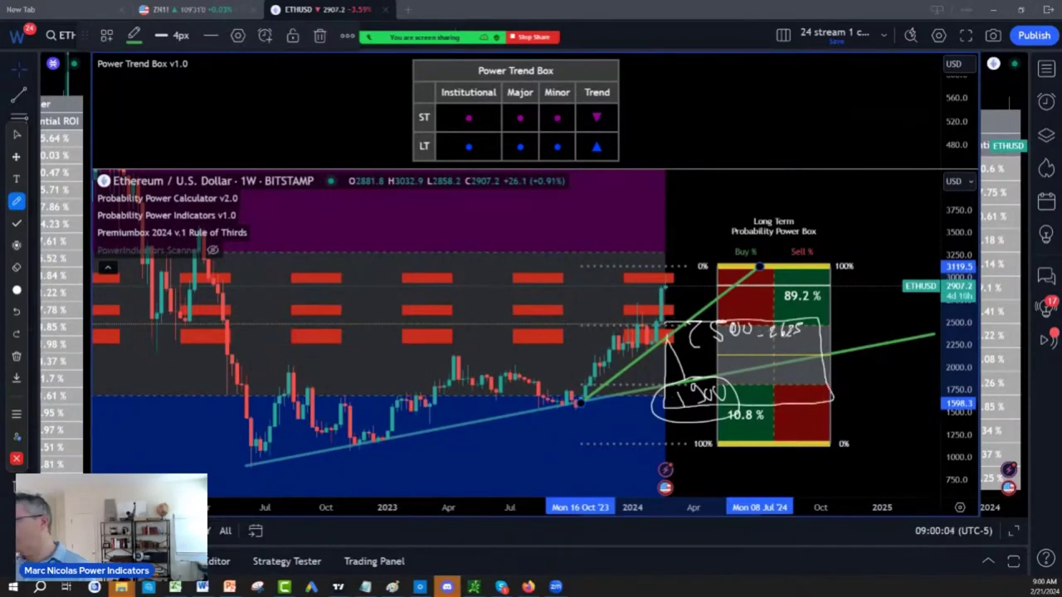
key("Escape")
Compress the price scale and clear all drawings from the chart
left_click_drag(959, 228, 954, 270)
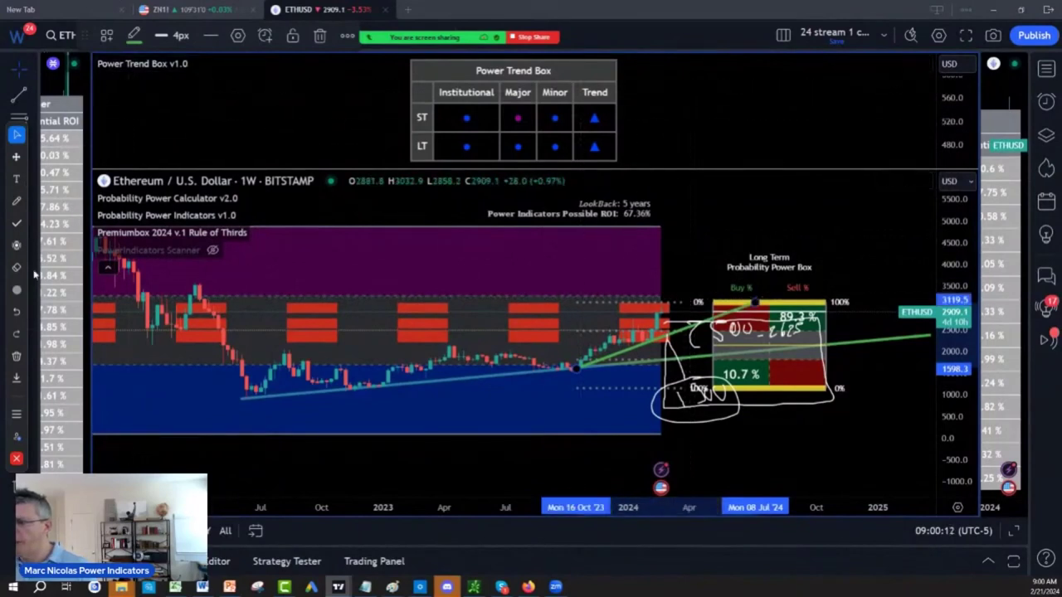
left_click(17, 358)
left_click(72, 361)
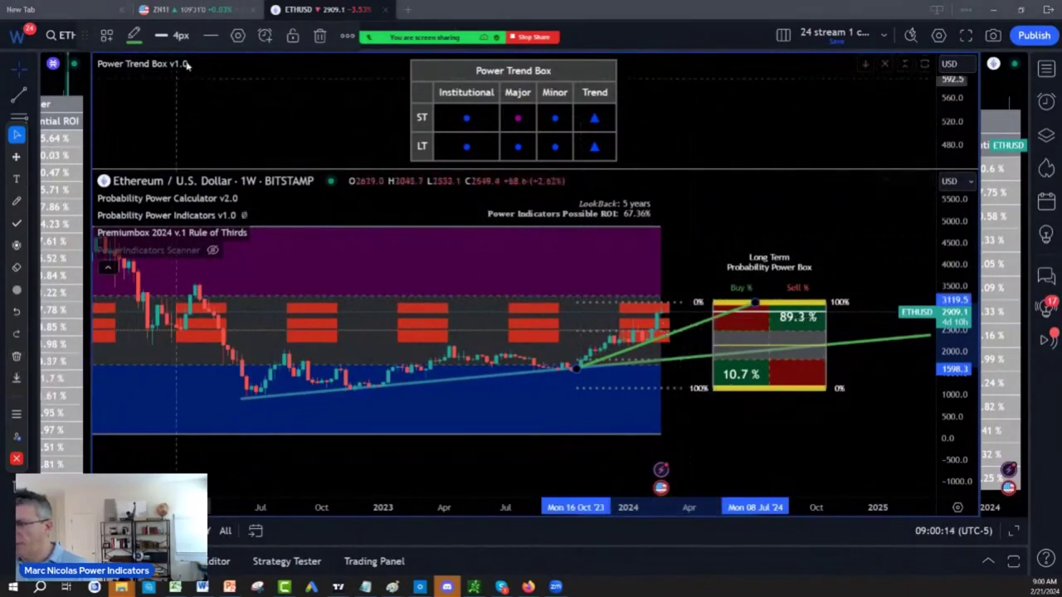
Handwrite the 3300 and 4800 targets above the power box with the brush
left_click(21, 207)
left_click(45, 216)
left_click_drag(693, 281, 681, 290)
mouse_move(695, 263)
left_mouse_down()
mouse_move(715, 253)
mouse_move(719, 279)
mouse_move(738, 277)
left_mouse_up()
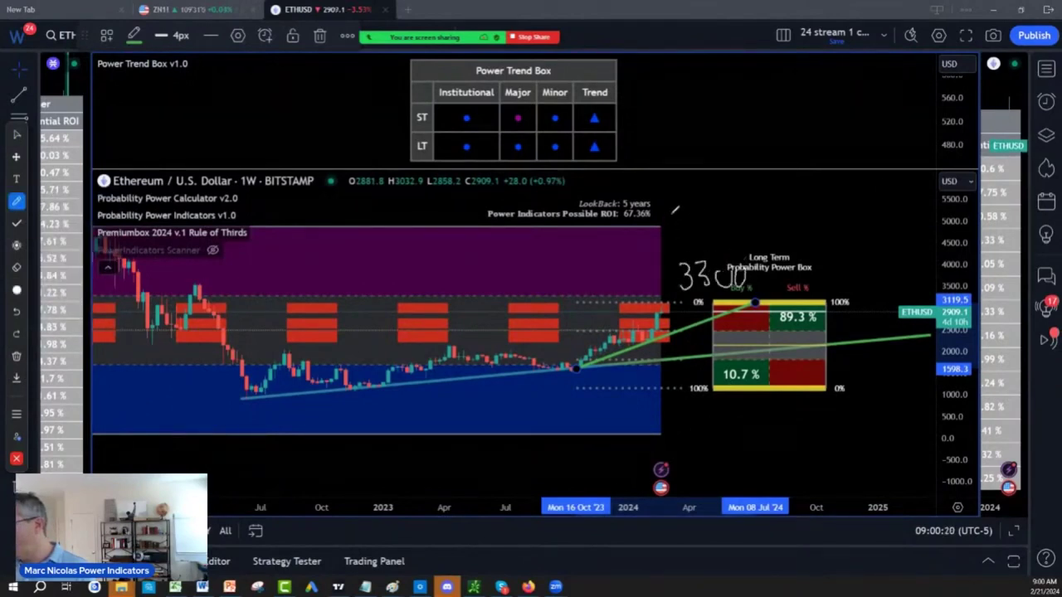
mouse_move(695, 204)
left_mouse_down()
mouse_move(702, 238)
mouse_move(726, 220)
left_mouse_up()
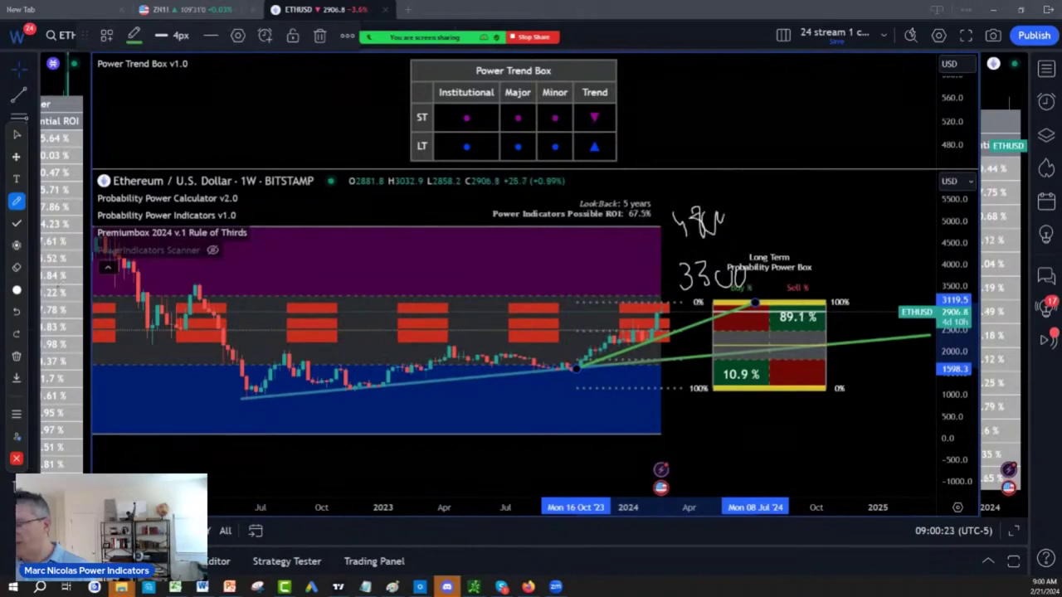
Clear the handwritten targets and widen the scanner pane beside the chart
left_click(17, 356)
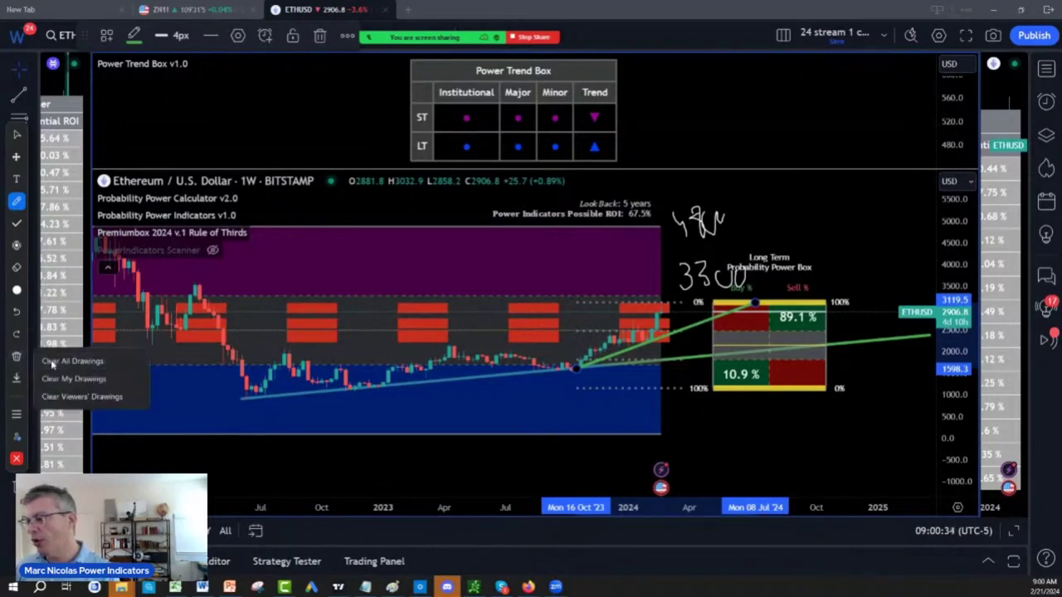
left_click(99, 358)
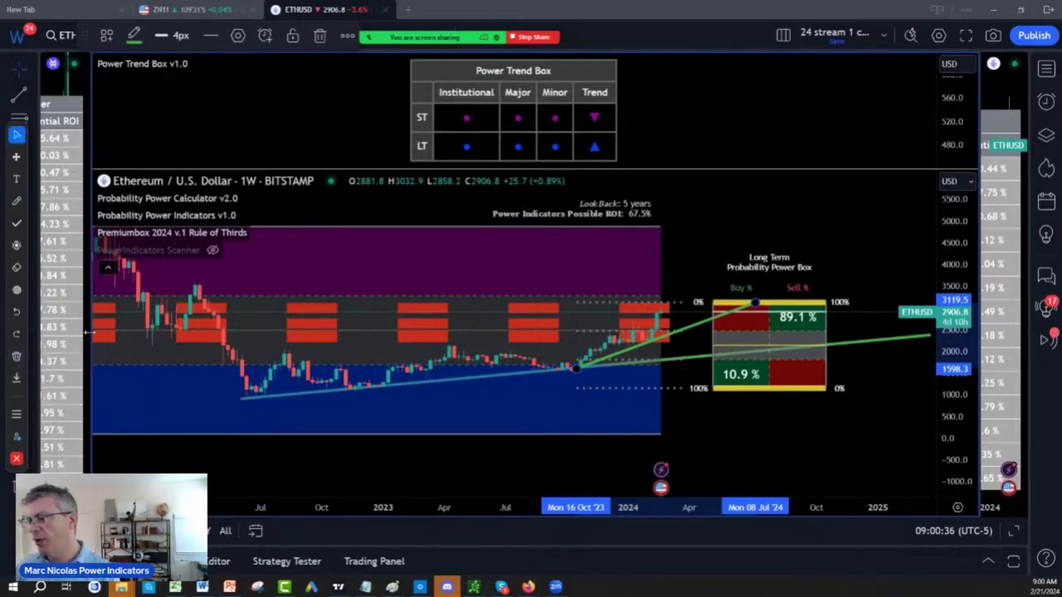
left_click_drag(88, 324, 342, 338)
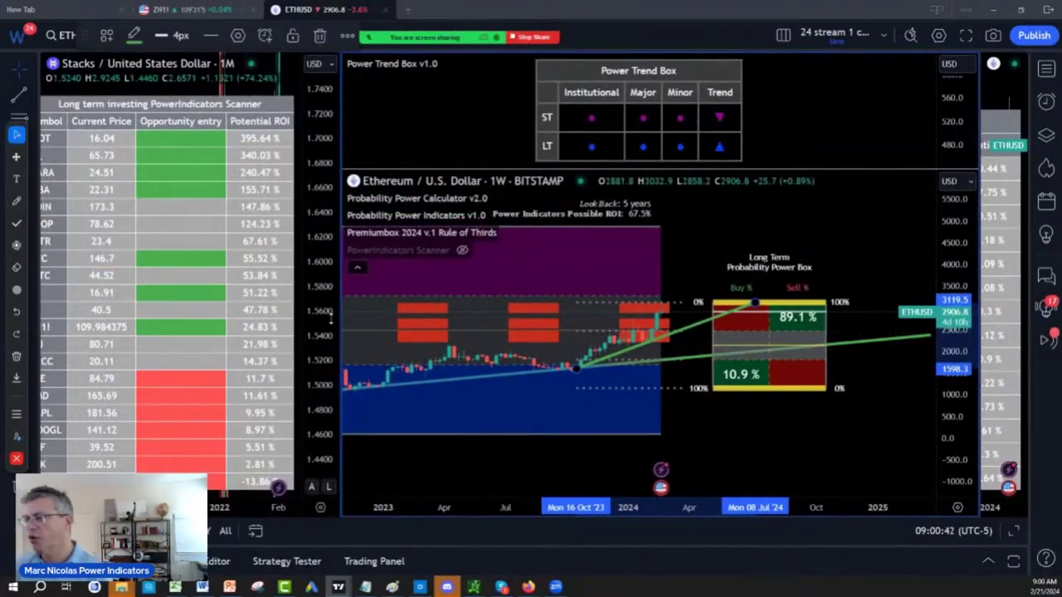
left_click_drag(334, 315, 352, 316)
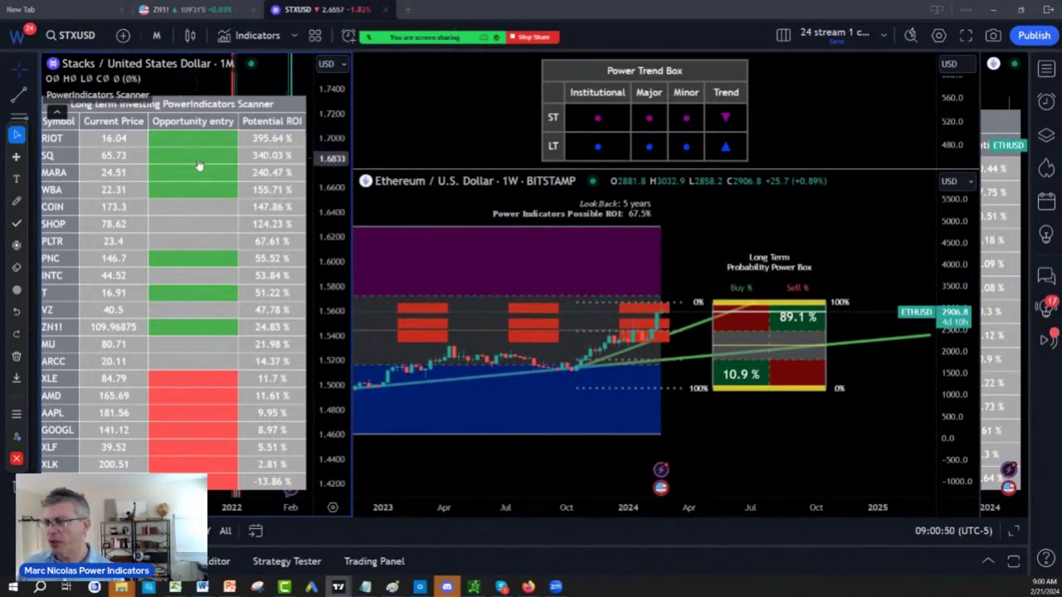
Set the PowerIndicators Scanner timeframe to Swing Trading
double_click(180, 174)
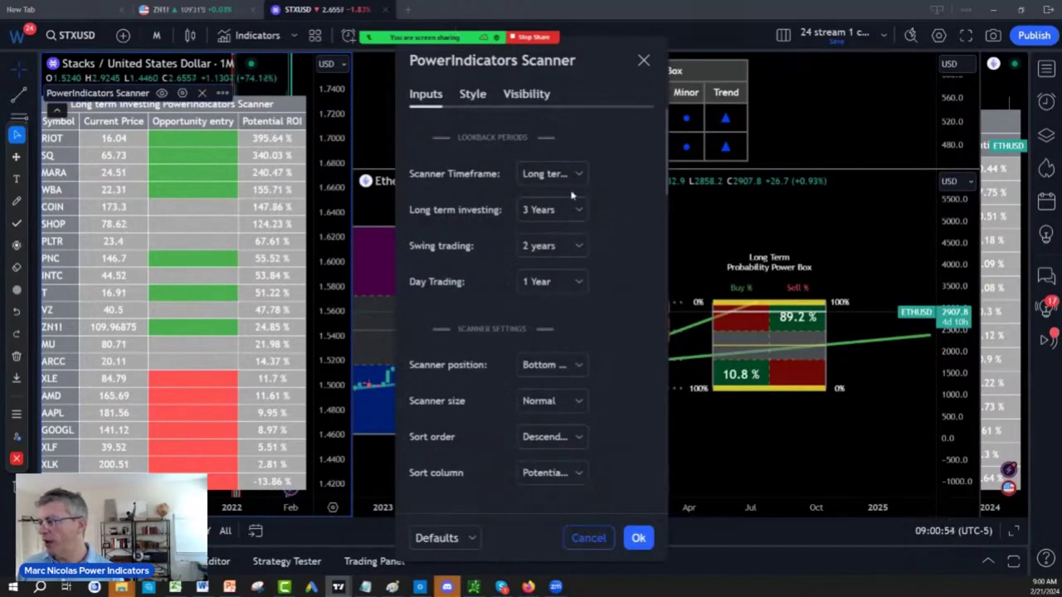
left_click(575, 173)
left_click(554, 224)
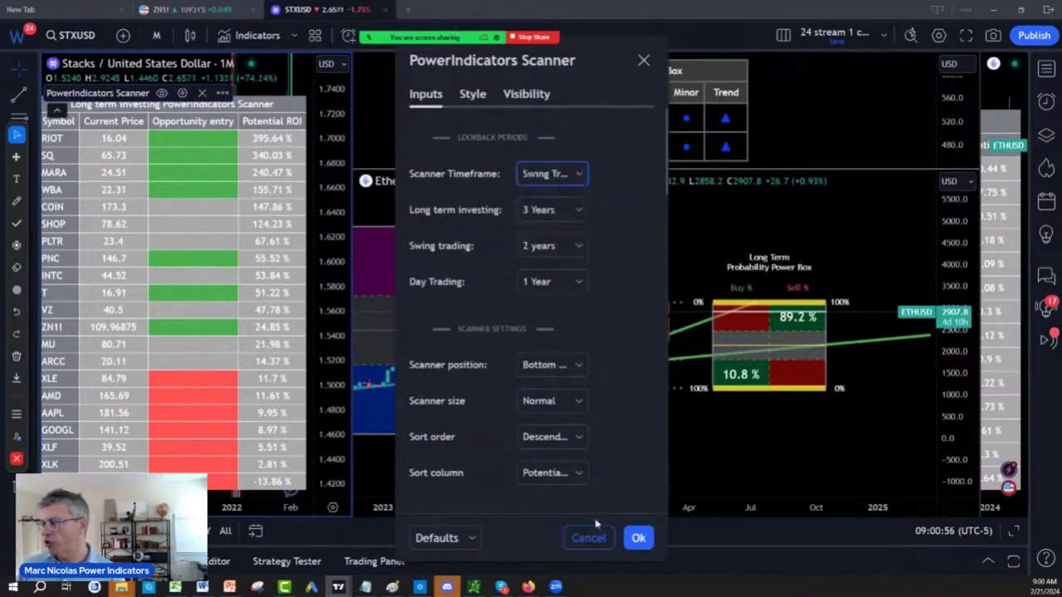
left_click(638, 537)
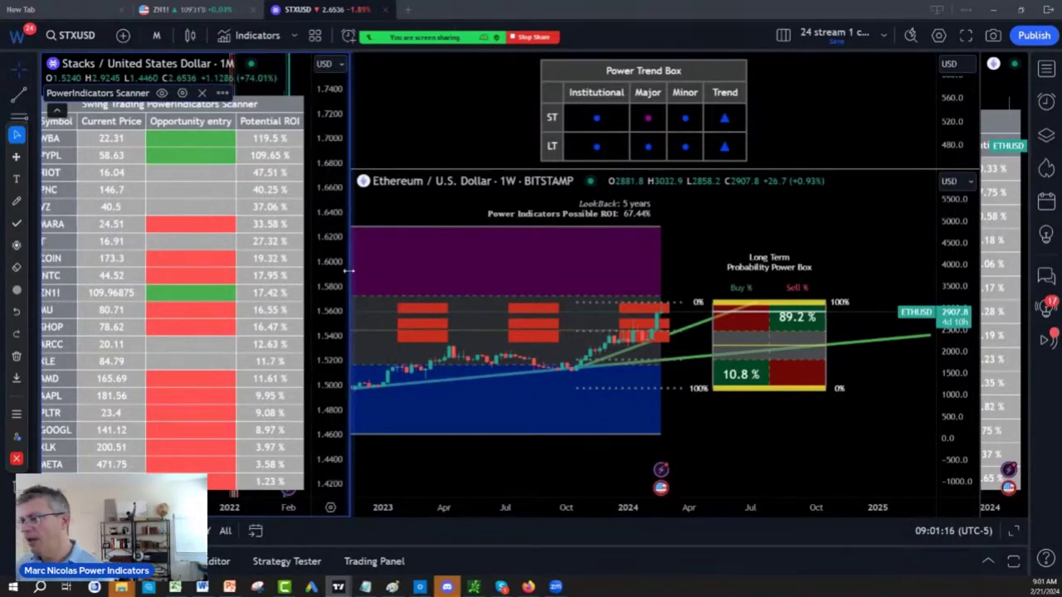
Drag the scanner pane divider left so the weekly ETHUSD chart takes most of the window
left_click_drag(348, 270, 90, 311)
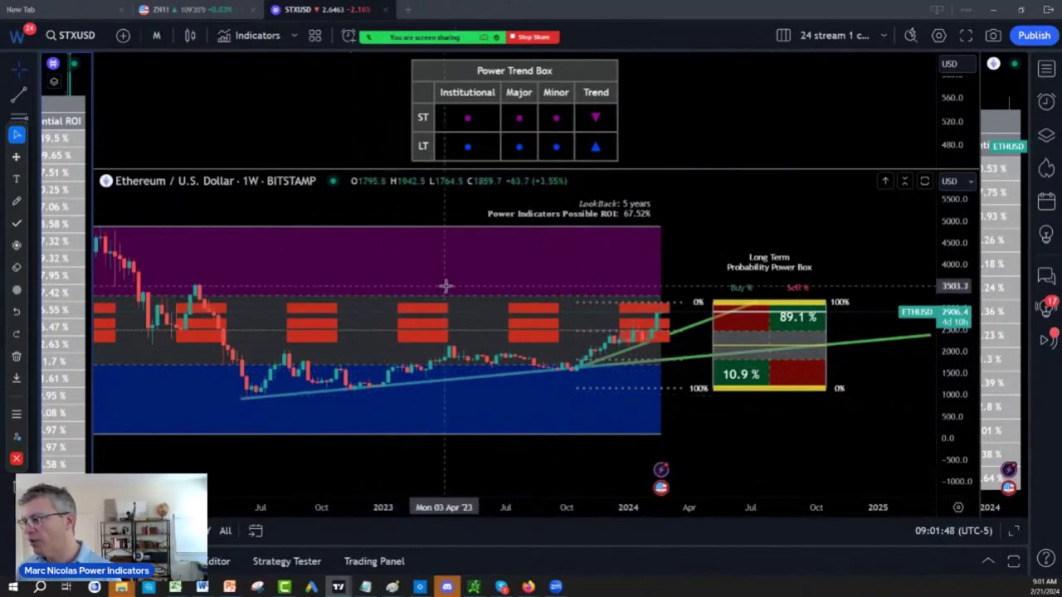
Switch to weekly BTCUSD from Coinbase and zoom out to show 2021 through 2024
type("BTC")
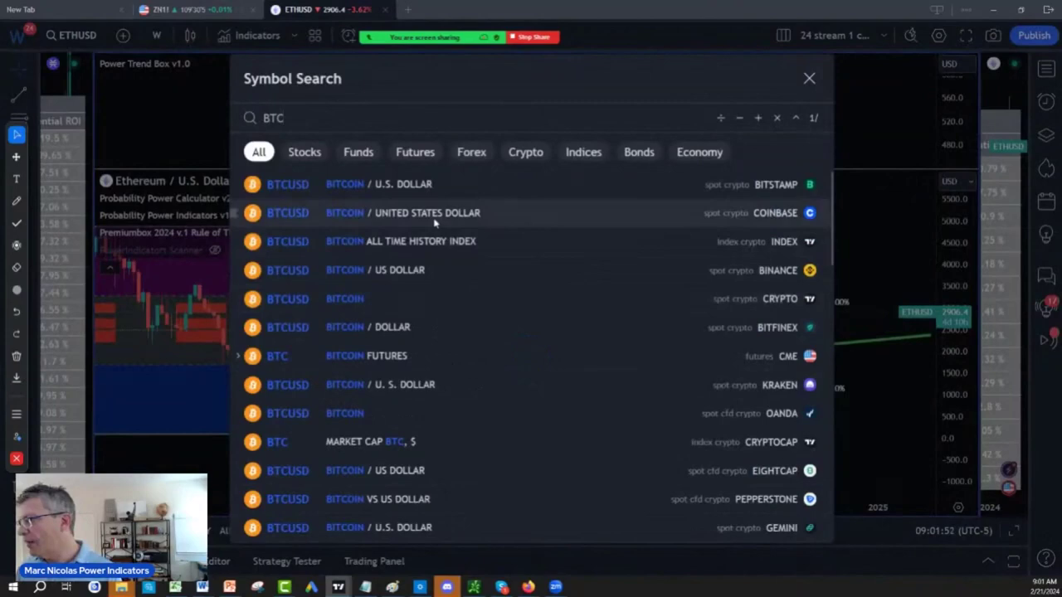
left_click(434, 214)
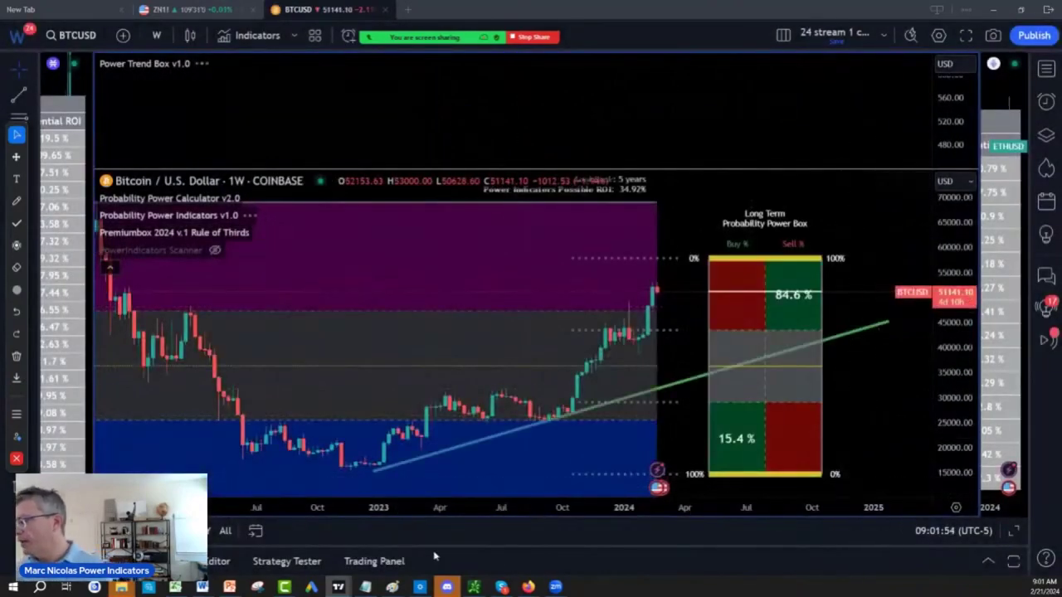
left_click_drag(408, 508, 639, 519)
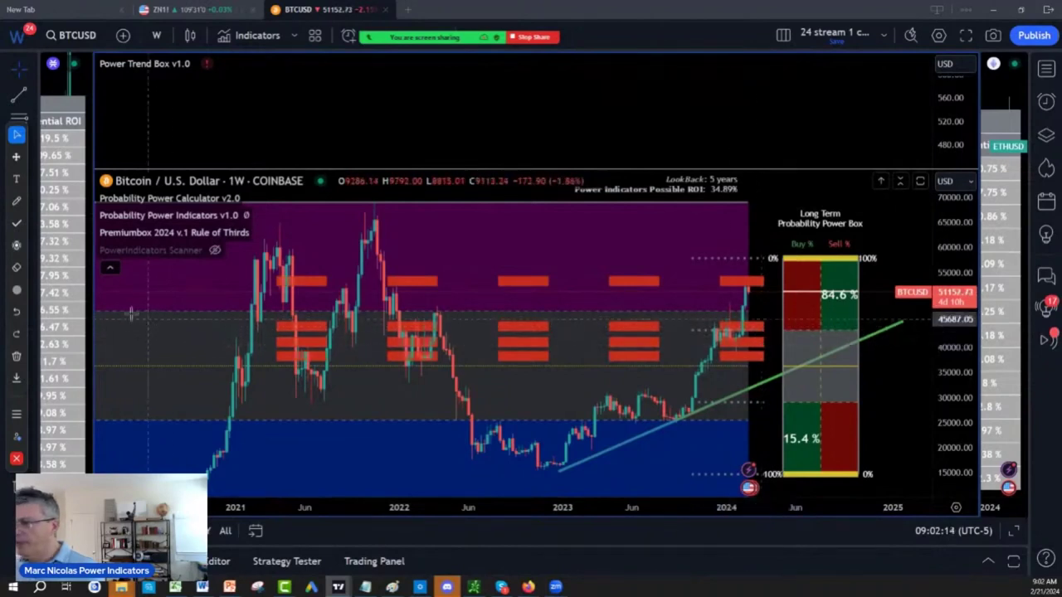
With the Brush, handwrite a white price note beside the latest BTC candles and circle them
left_click(18, 201)
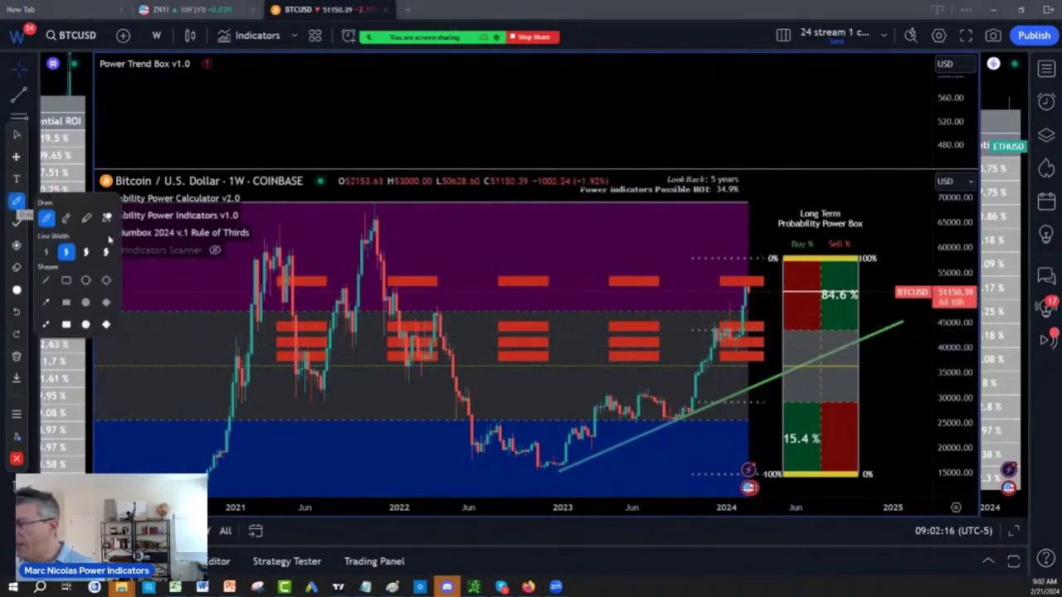
mouse_move(747, 287)
left_mouse_down()
mouse_move(757, 315)
mouse_move(770, 322)
mouse_move(780, 307)
mouse_move(788, 324)
mouse_move(799, 299)
mouse_move(820, 292)
mouse_move(824, 313)
mouse_move(784, 355)
mouse_move(795, 340)
mouse_move(819, 342)
mouse_move(849, 323)
left_mouse_up()
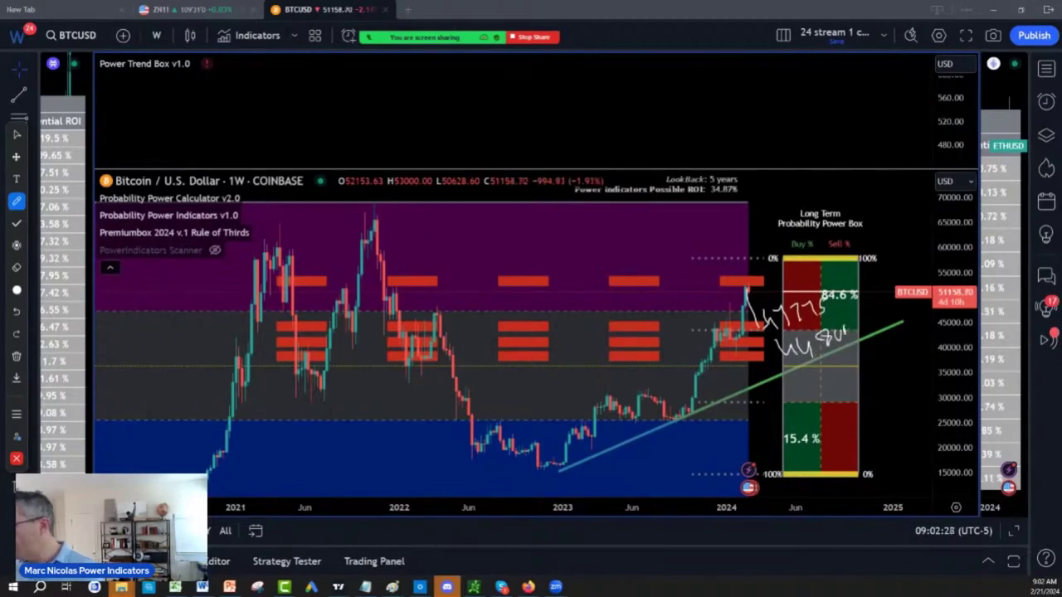
mouse_move(763, 320)
left_mouse_down()
mouse_move(735, 324)
mouse_move(757, 355)
mouse_move(733, 323)
mouse_move(764, 339)
left_mouse_up()
Draw three horizontal freehand marks, one just above 30000, then return to the cursor
mouse_move(681, 328)
left_mouse_down()
mouse_move(778, 320)
mouse_move(730, 325)
left_mouse_up()
mouse_move(727, 405)
left_mouse_down()
mouse_move(772, 397)
mouse_move(711, 398)
mouse_move(766, 395)
left_mouse_up()
mouse_move(689, 311)
left_mouse_down()
mouse_move(750, 310)
mouse_move(711, 320)
mouse_move(694, 344)
left_mouse_up()
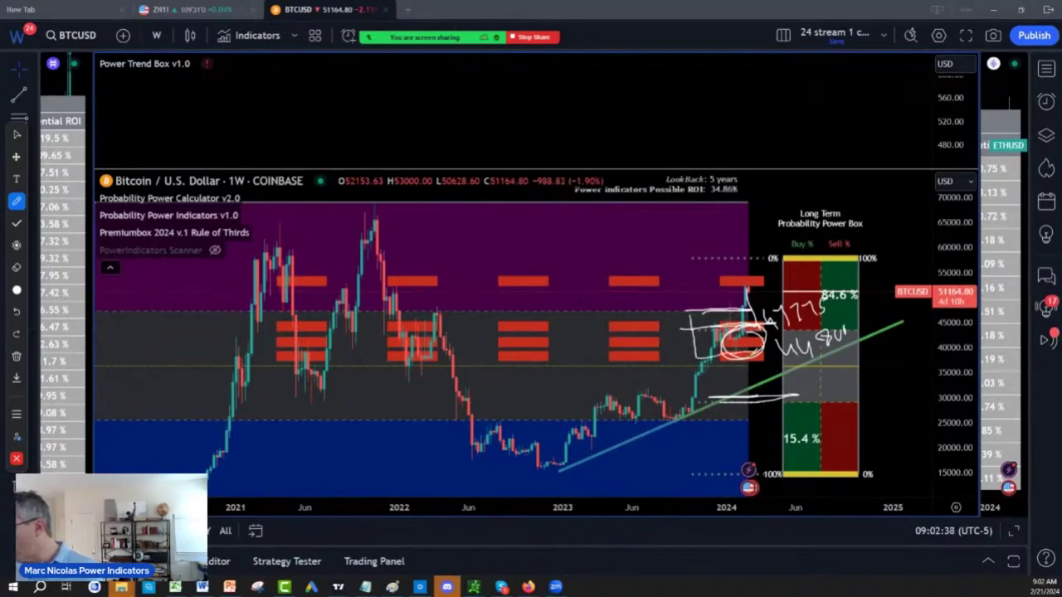
key("Escape")
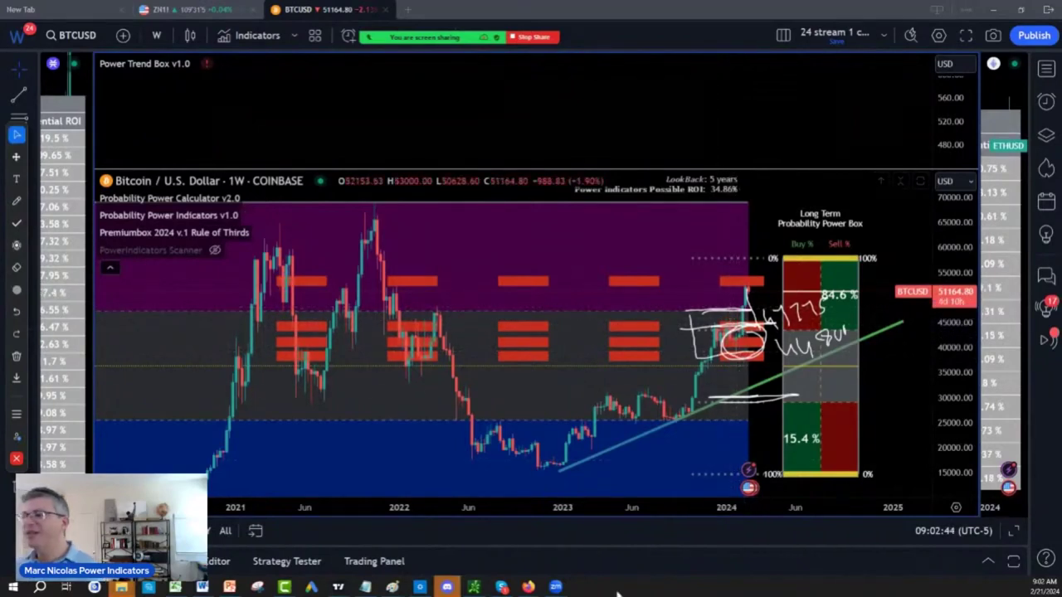
mouse_move(528, 586)
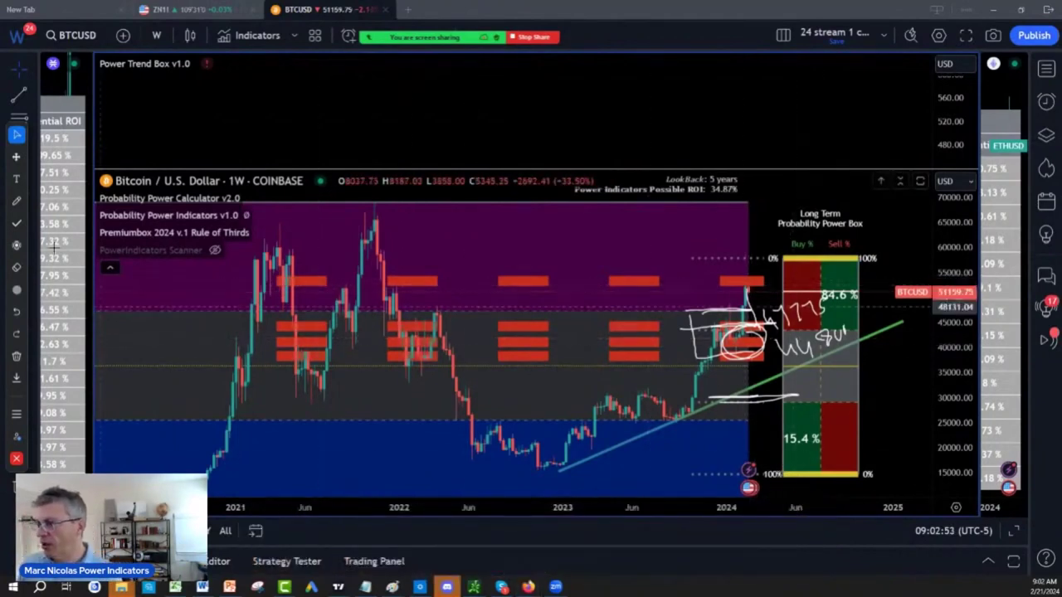
Sketch a freehand stroke from the recent high and an arrow pointing up into the Long Term Power Box
left_click(25, 202)
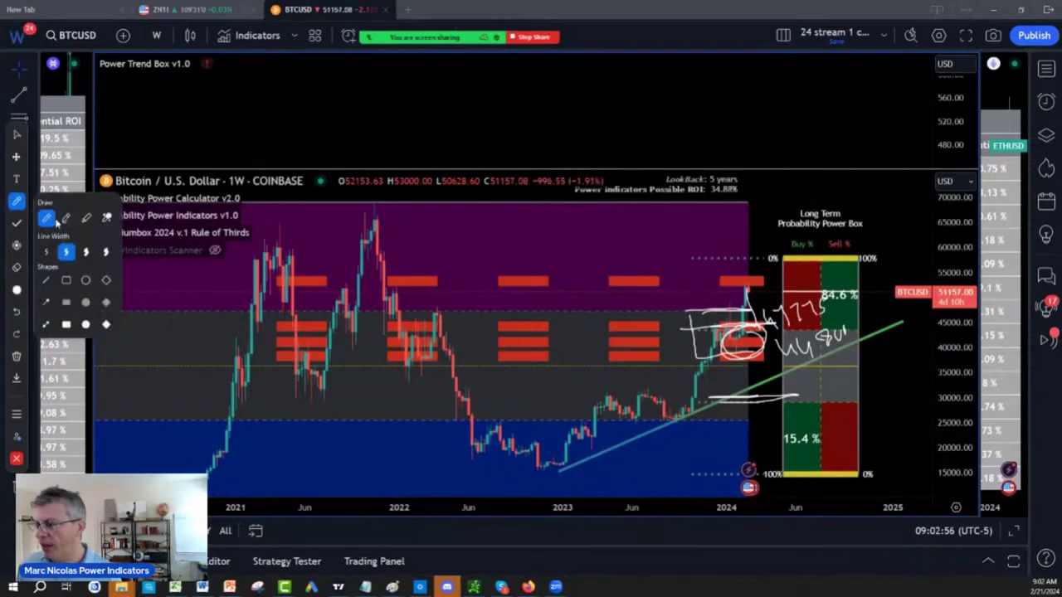
left_click_drag(751, 290, 776, 328)
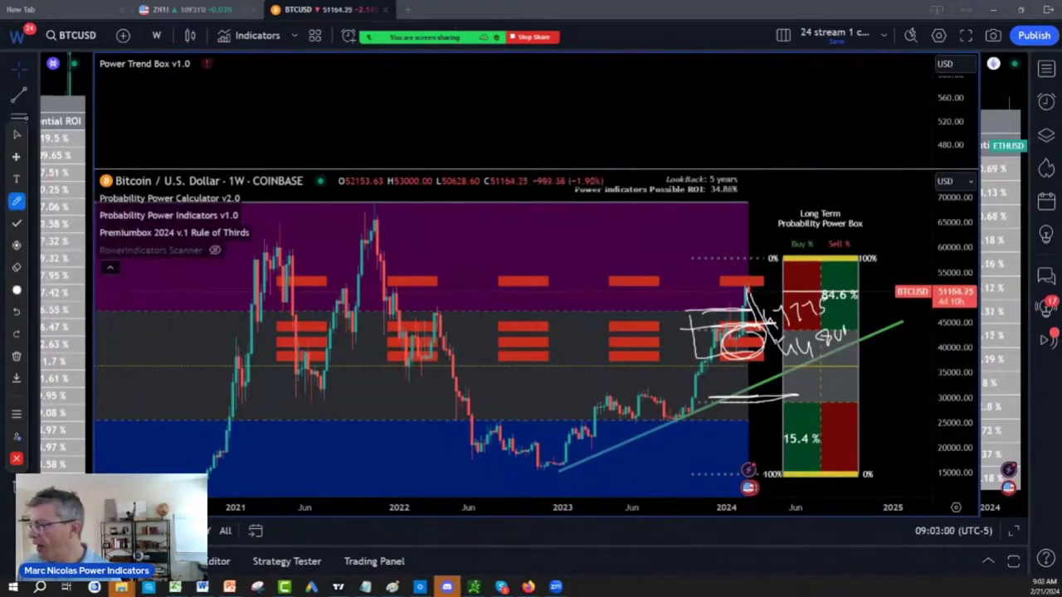
left_click_drag(801, 307, 821, 262)
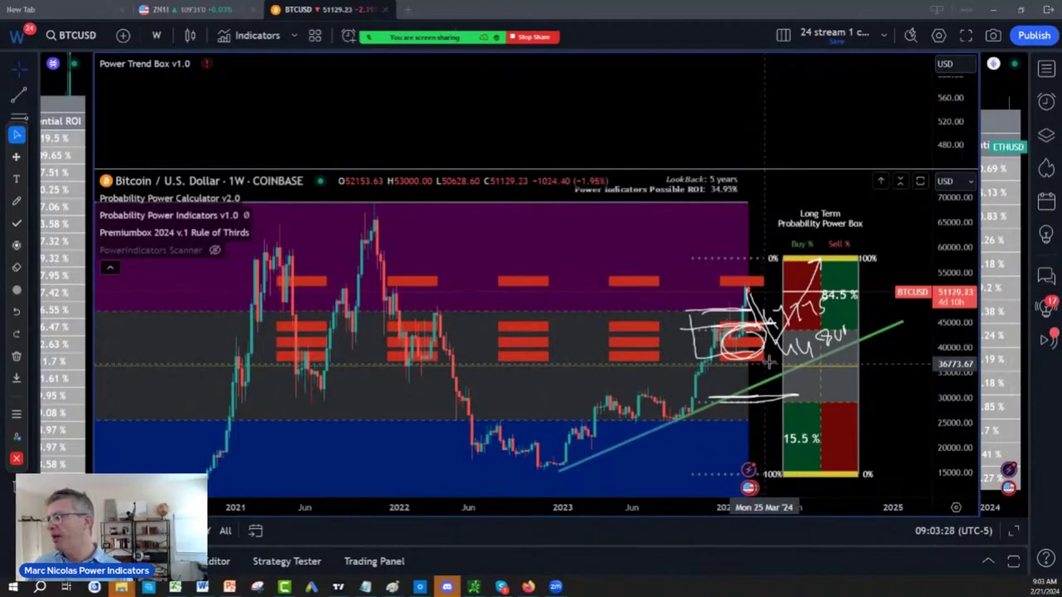
left_click(16, 355)
left_click(38, 358)
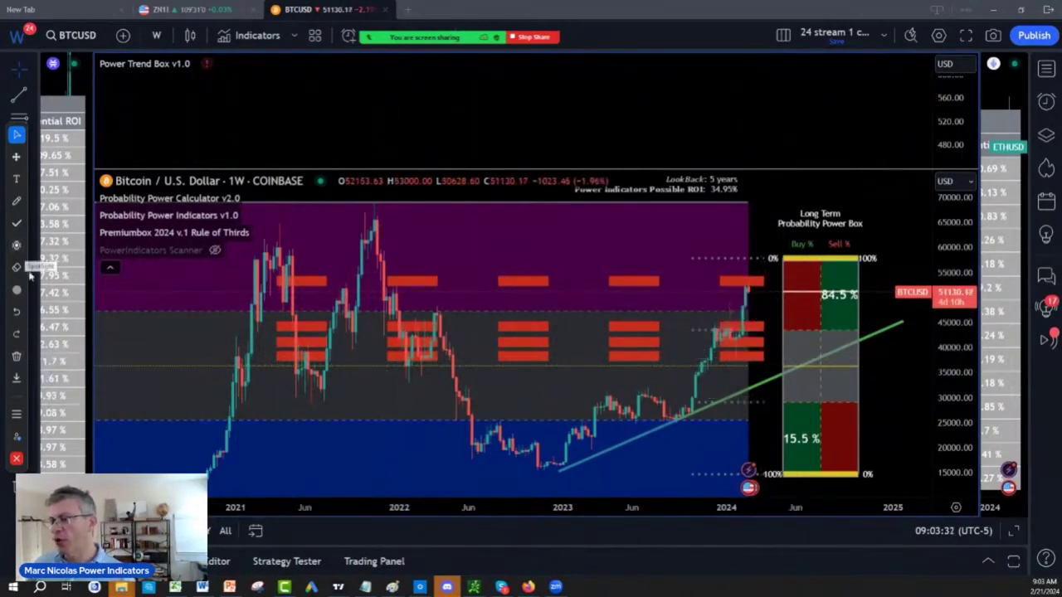
left_click(22, 205)
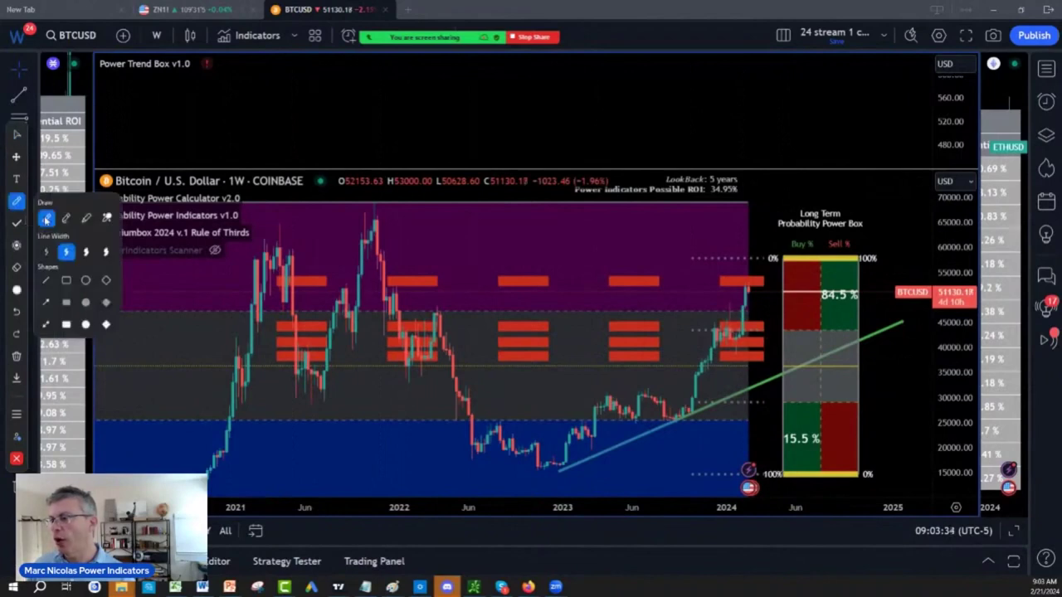
left_click(46, 219)
left_click_drag(742, 291, 770, 328)
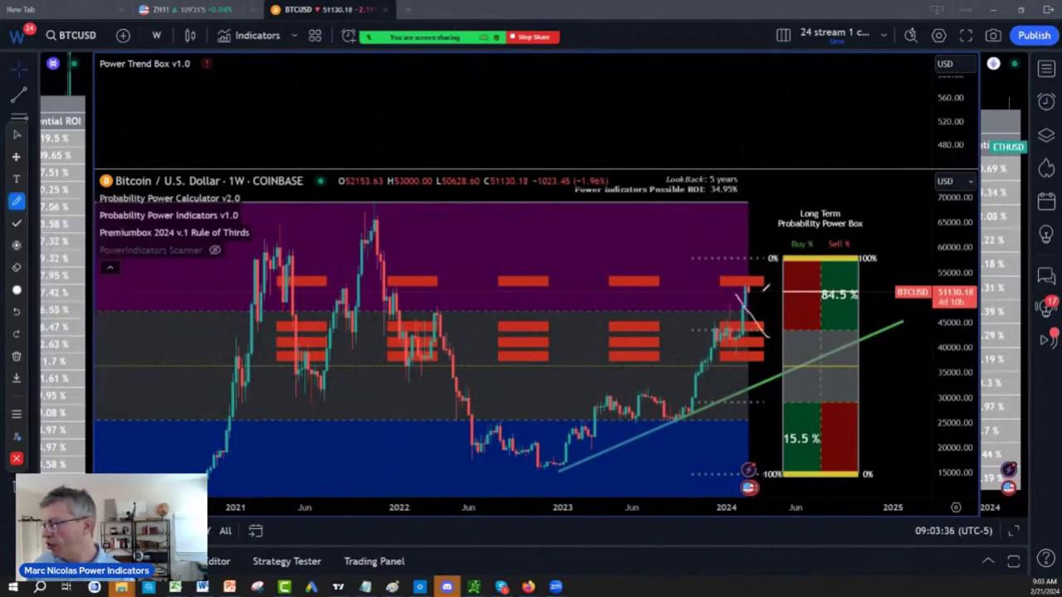
mouse_move(757, 288)
left_mouse_down()
mouse_move(798, 345)
mouse_move(788, 358)
mouse_move(813, 336)
mouse_move(830, 245)
mouse_move(798, 272)
left_mouse_up()
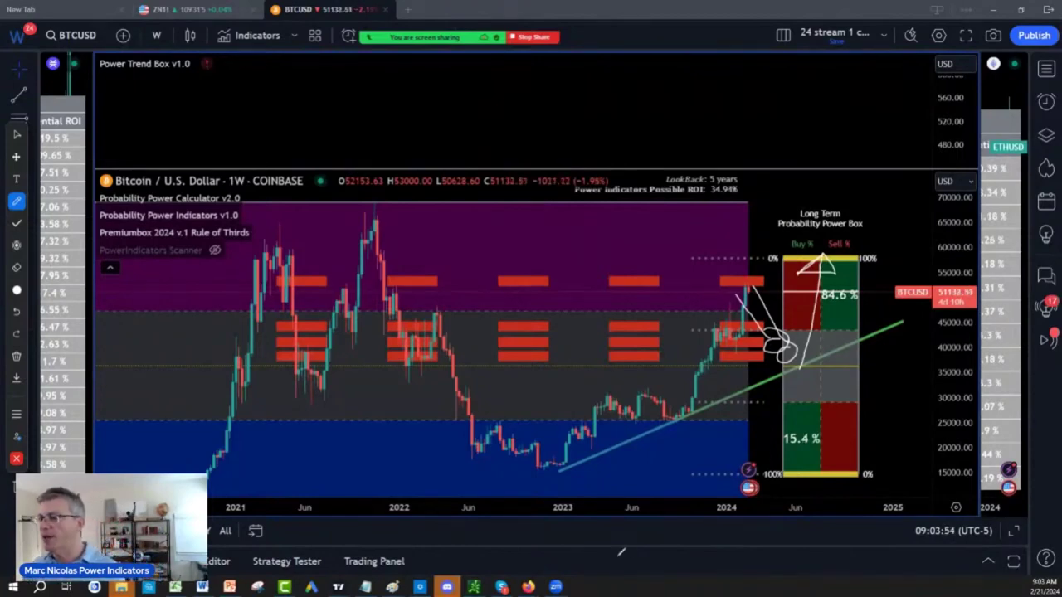
key("Escape")
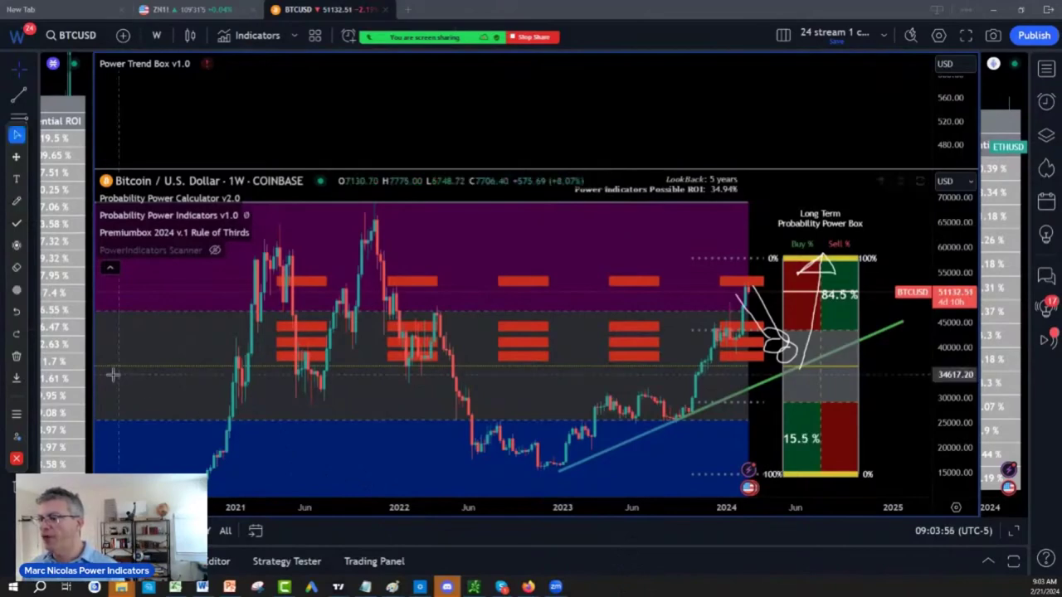
left_click(17, 357)
left_click(50, 359)
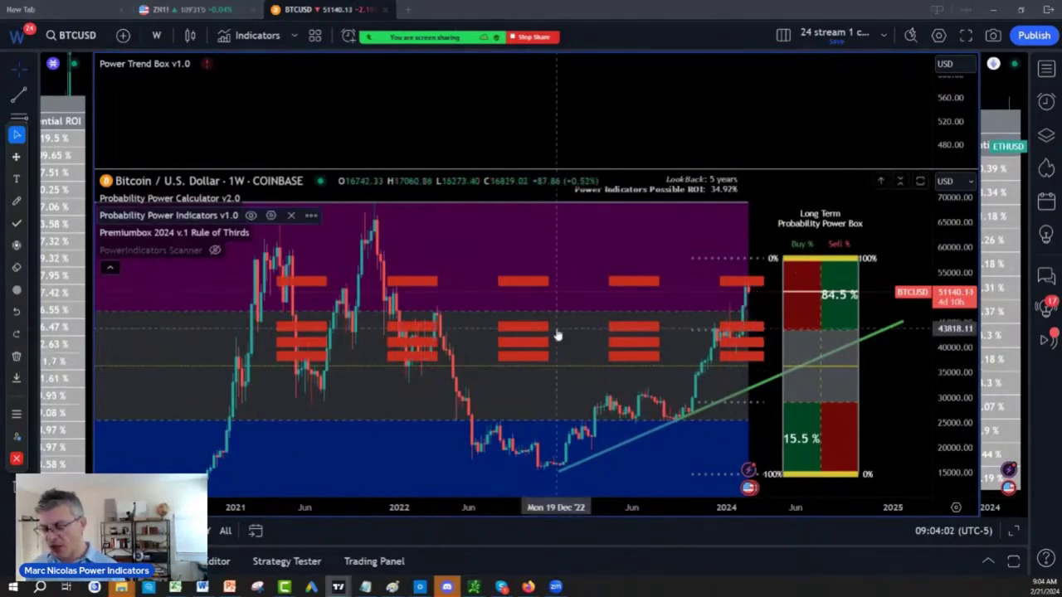
Switch the chart to the TOTAL3 symbol via a search for 'TOTAL'
type("TOTAL3")
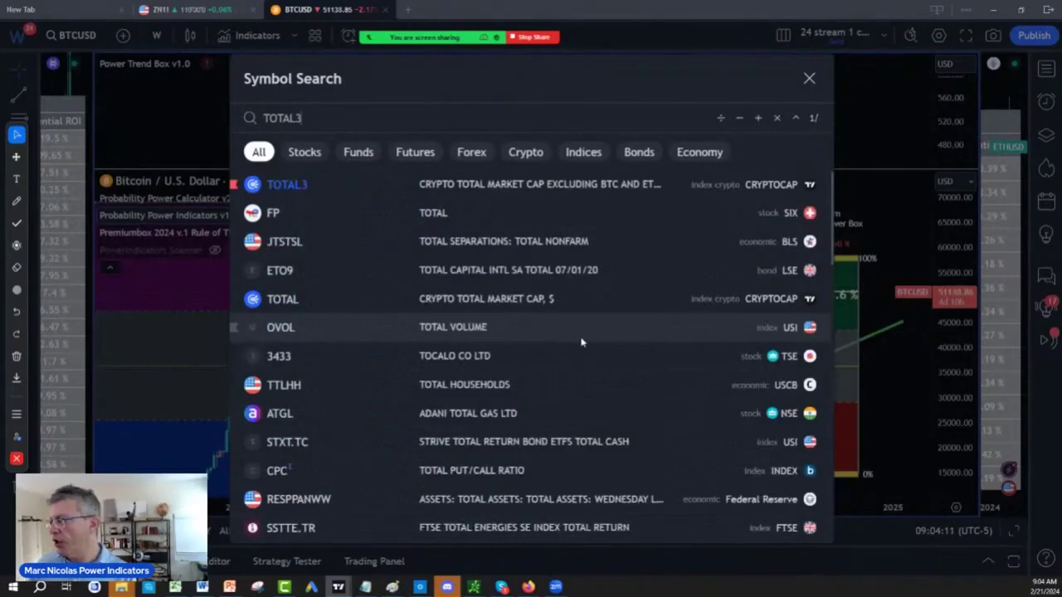
left_click(500, 196)
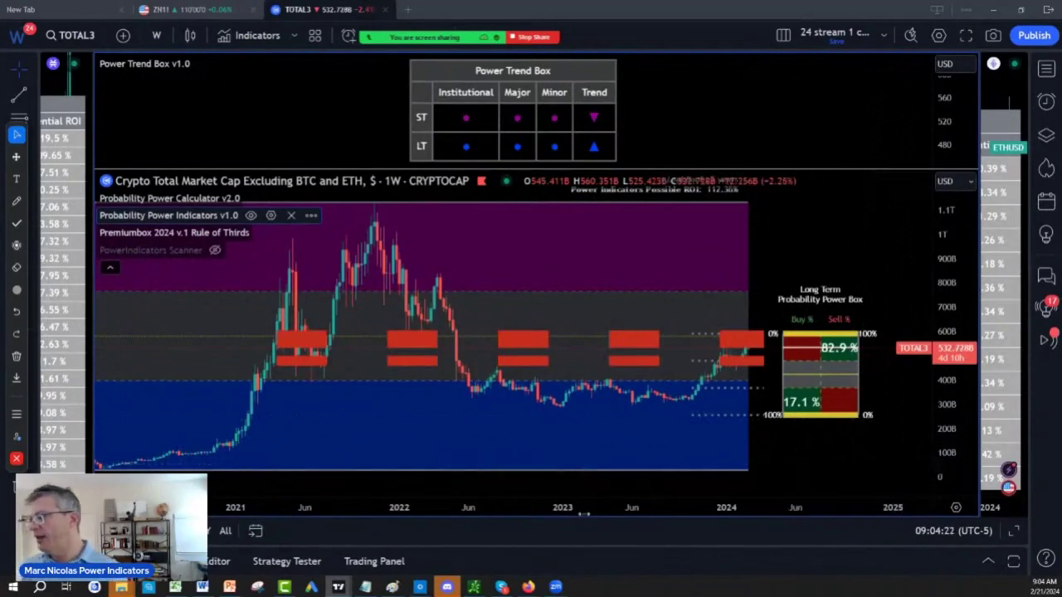
Zoom into recent candles and draw a trend line from the October 2023 low to the power box
scroll(581, 507, "up", 1)
scroll(562, 508, "up", 1)
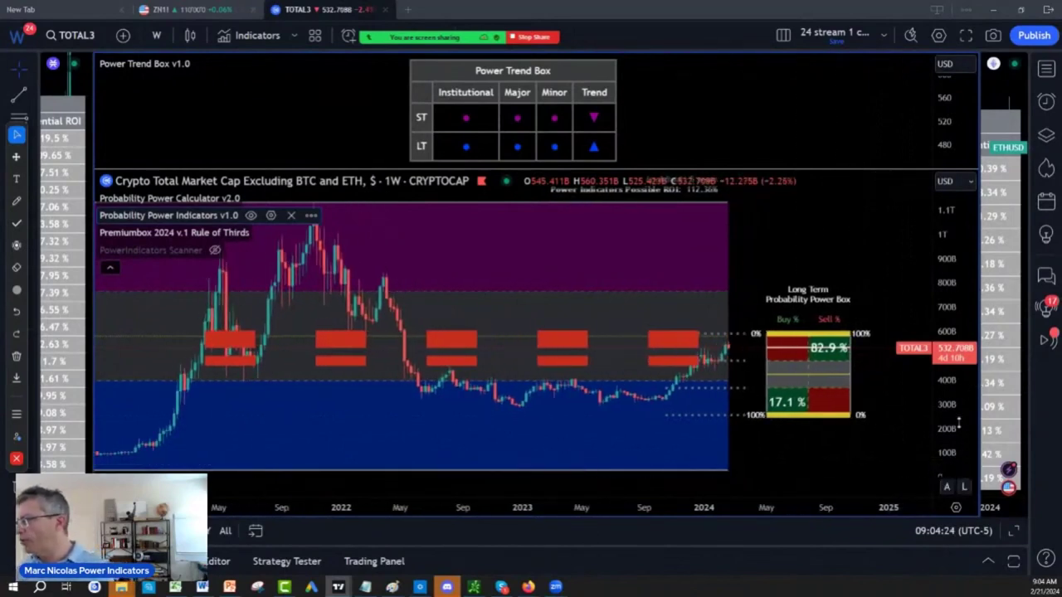
left_click_drag(953, 431, 952, 400)
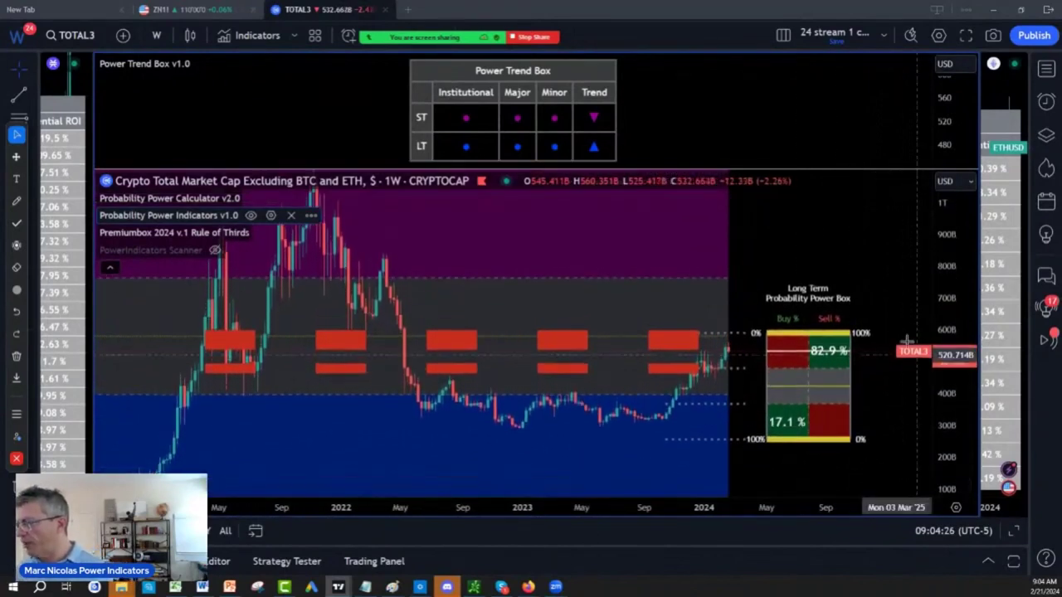
left_click_drag(895, 344, 949, 392)
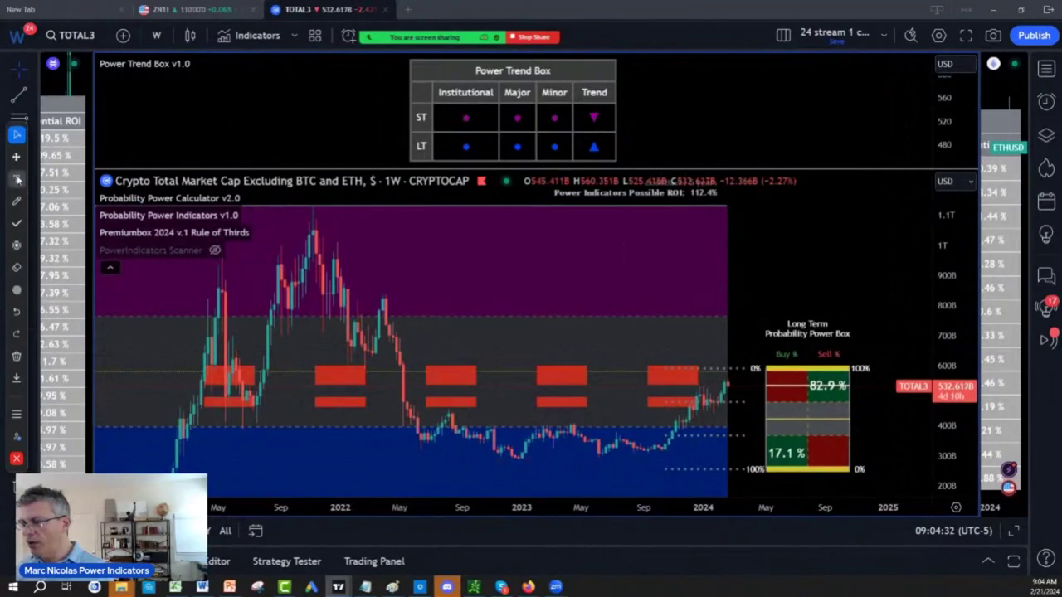
left_click(23, 99)
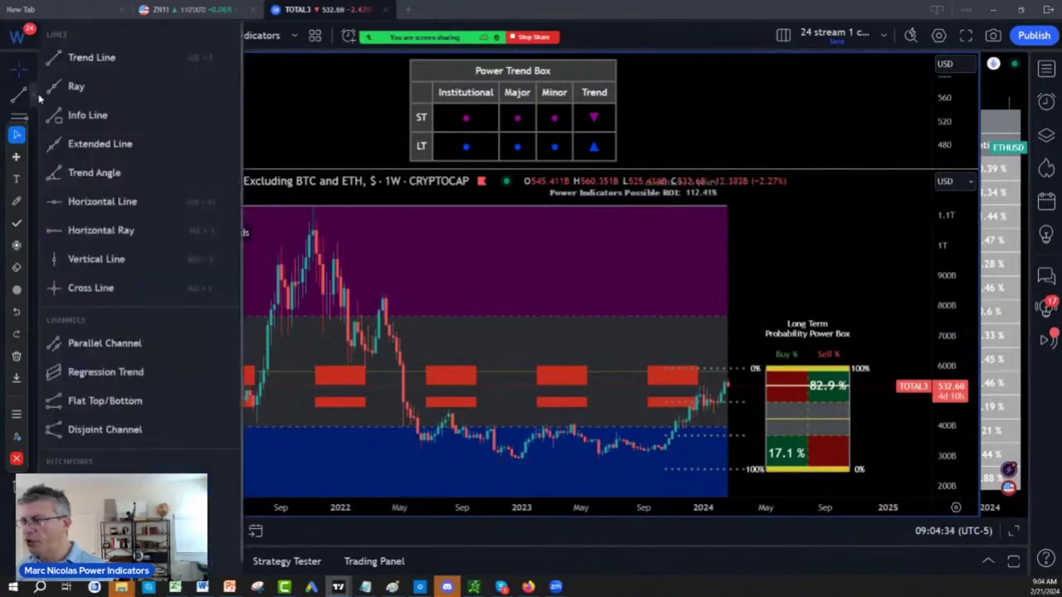
left_click(76, 53)
left_click(665, 449)
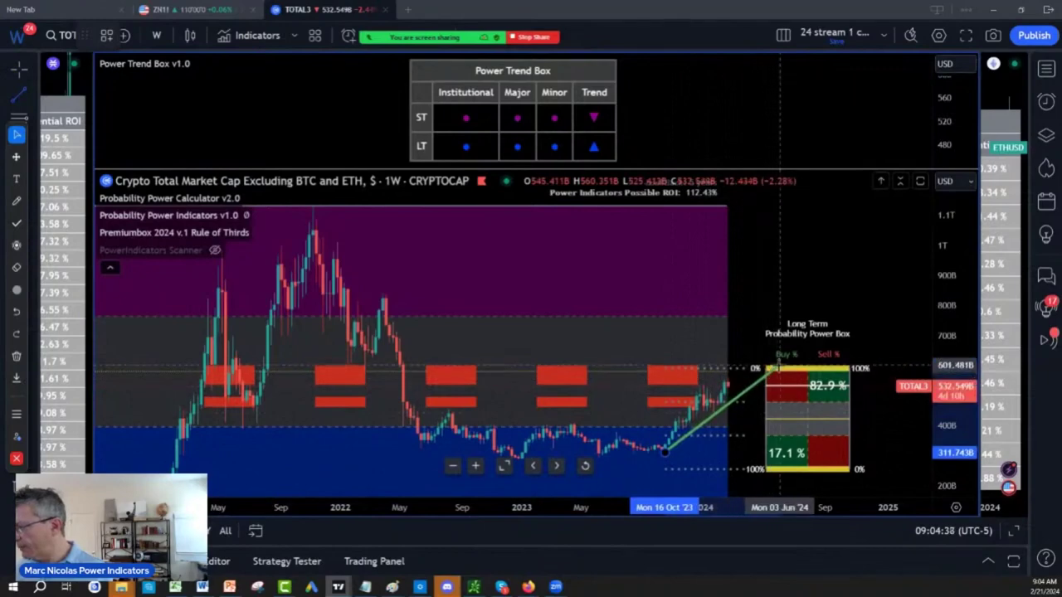
left_click(780, 366)
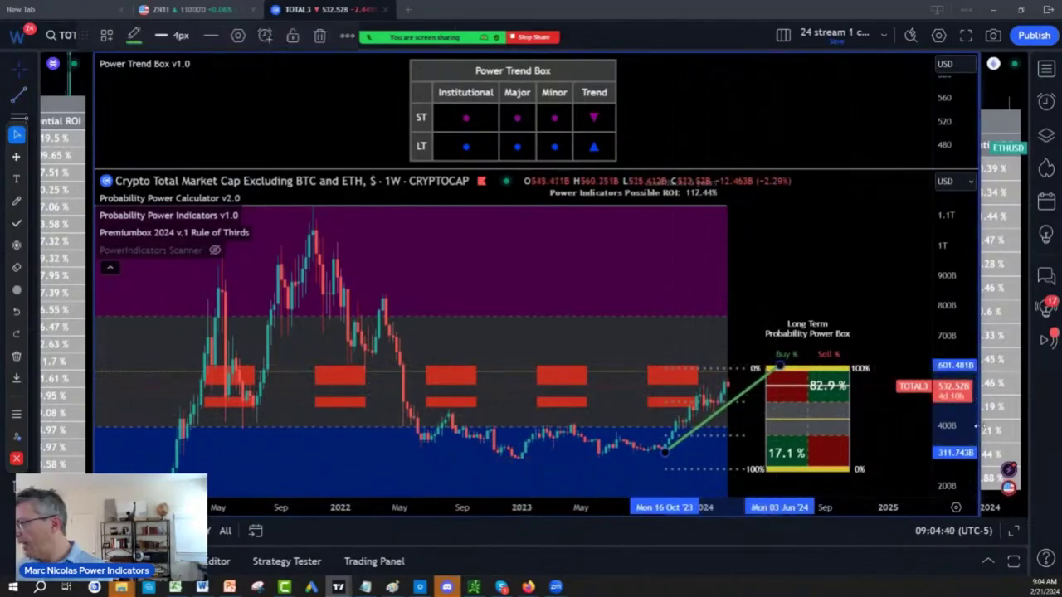
Stretch the price scale, then reset the chart view with Alt+R
left_click_drag(954, 486, 918, 344)
key("alt+r")
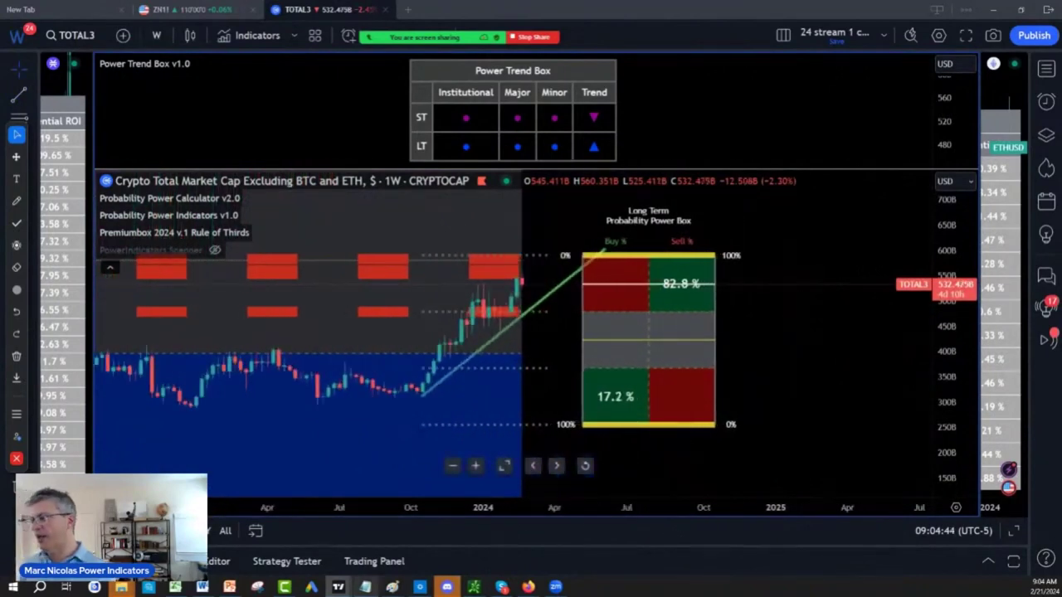
mouse_move(366, 587)
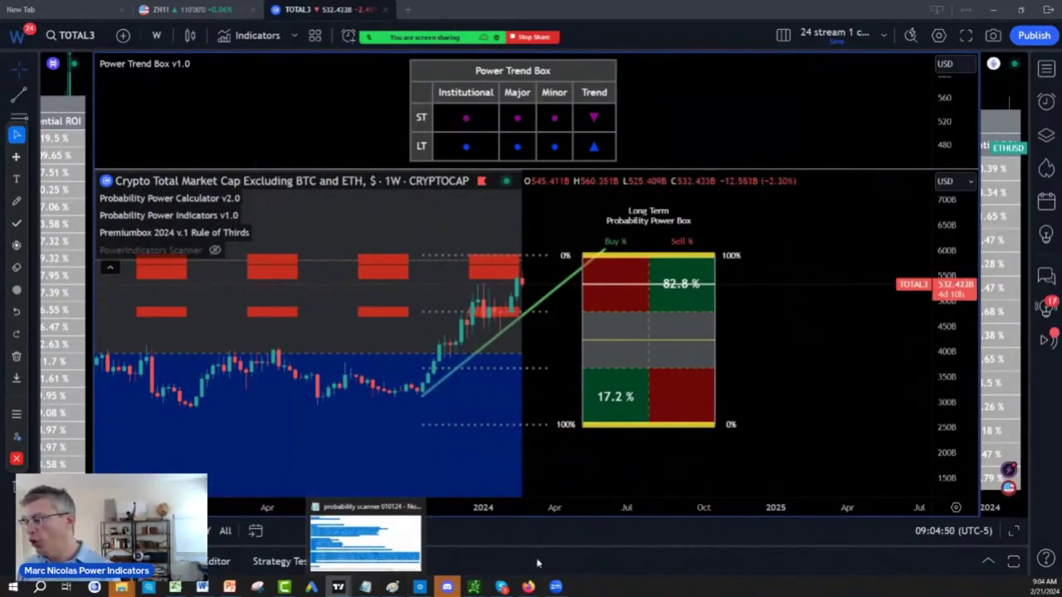
mouse_move(529, 588)
left_click(303, 539)
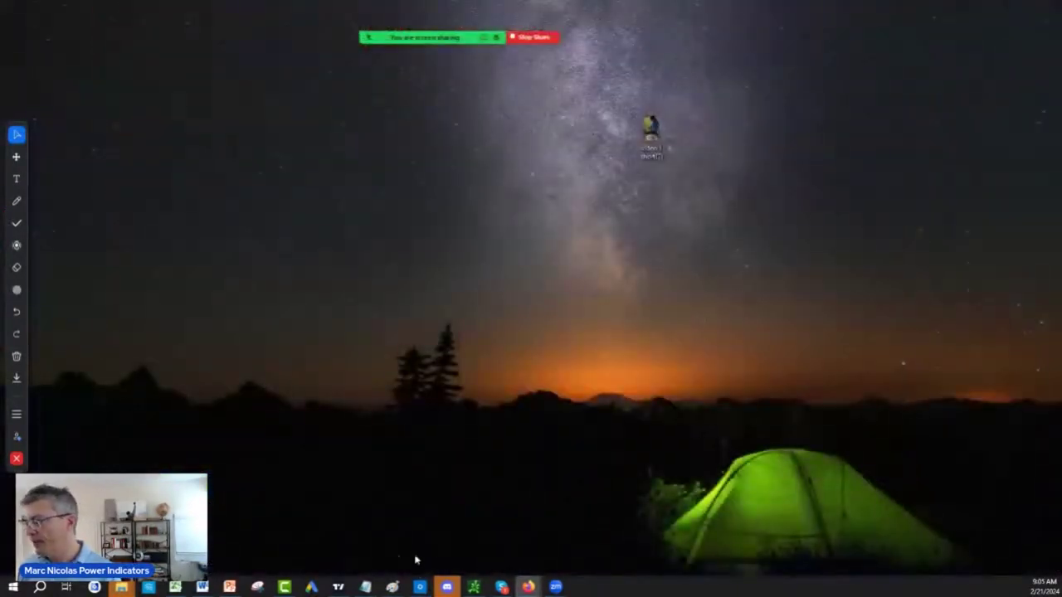
mouse_move(348, 591)
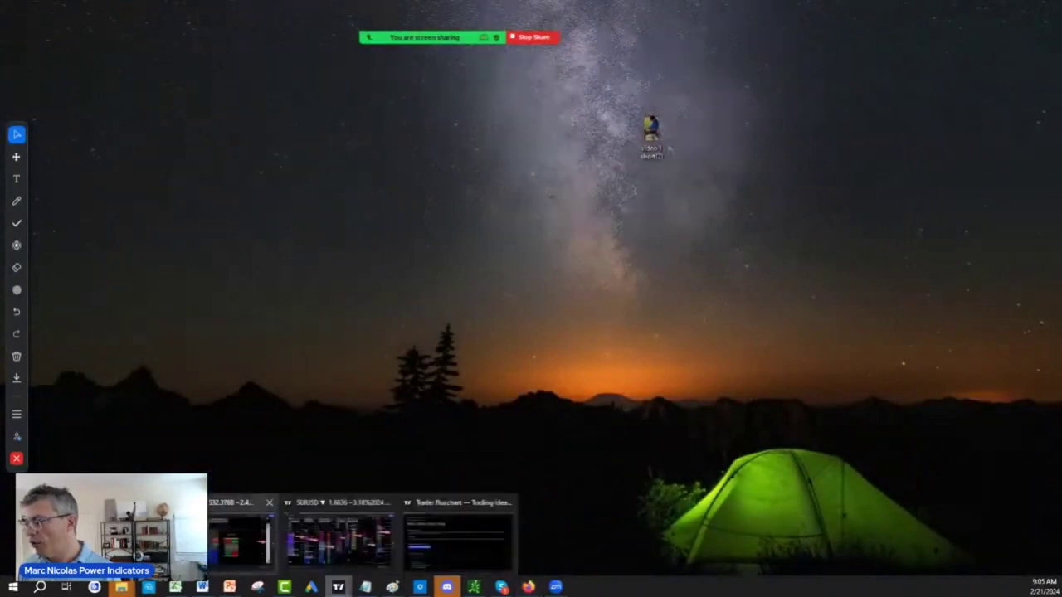
left_click(303, 516)
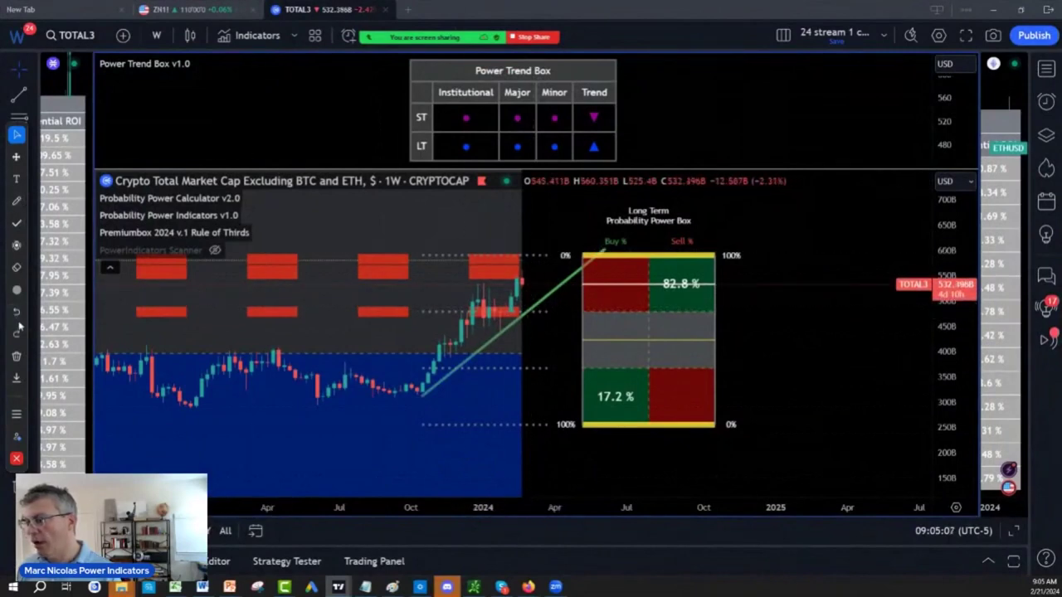
left_click(25, 203)
left_click(45, 218)
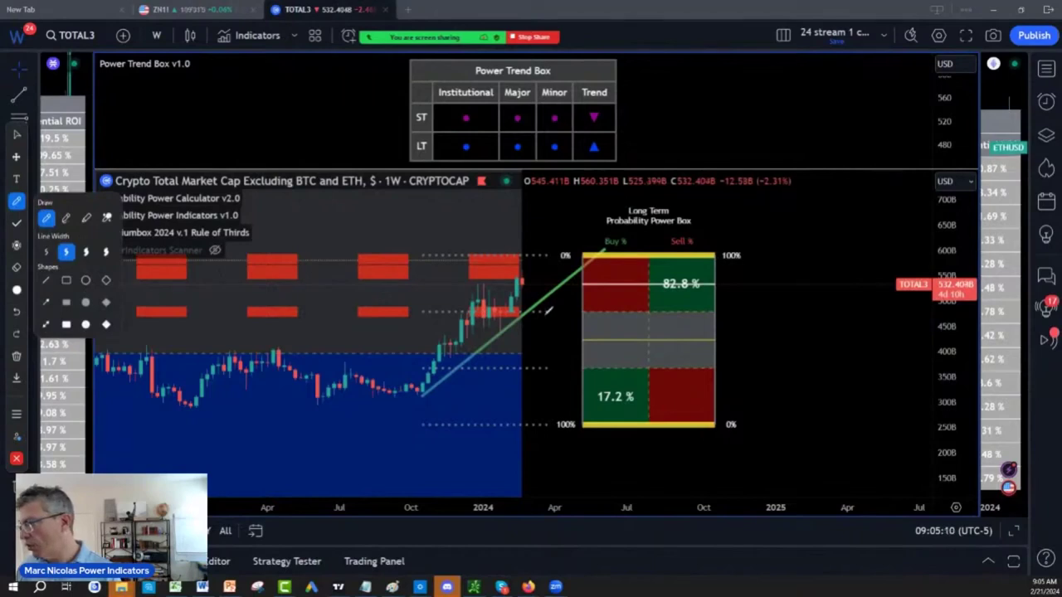
left_click_drag(537, 310, 556, 306)
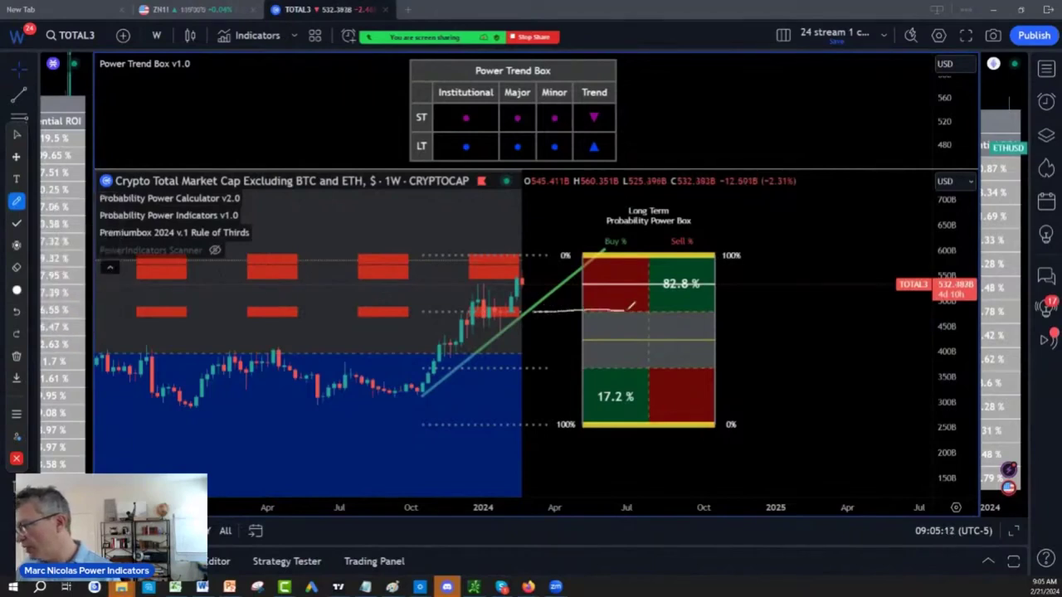
mouse_move(538, 254)
left_mouse_down()
mouse_move(596, 256)
mouse_move(597, 292)
mouse_move(515, 314)
mouse_move(494, 256)
mouse_move(552, 254)
left_mouse_up()
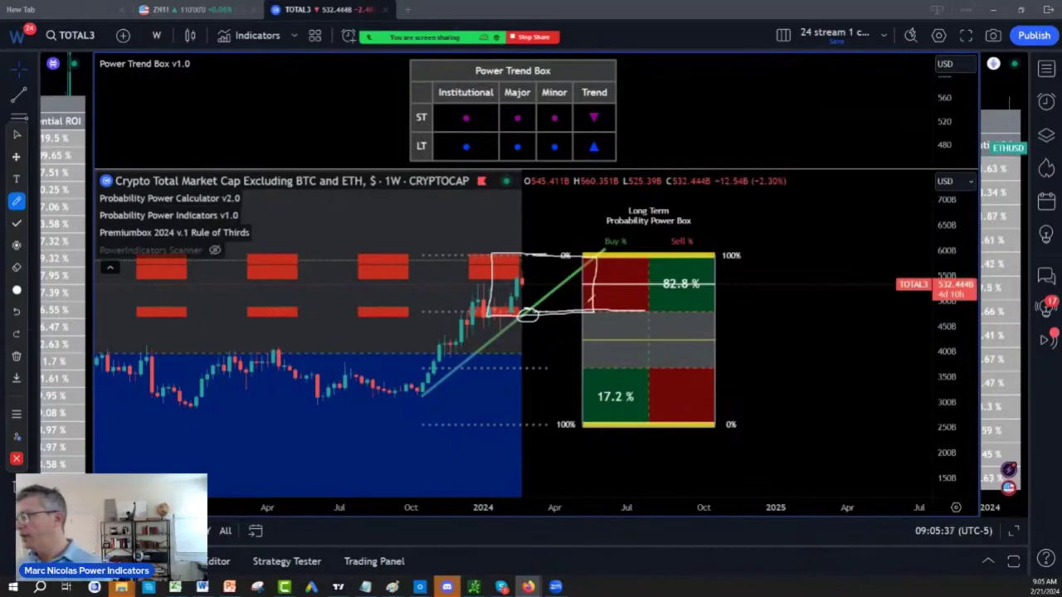
left_click_drag(589, 313, 578, 314)
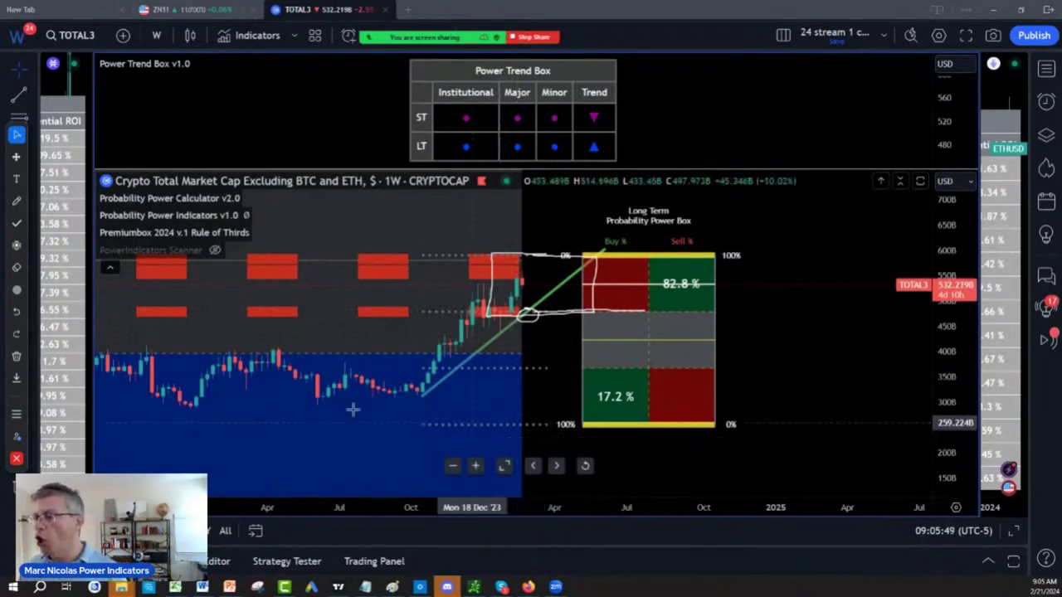
left_click(18, 203)
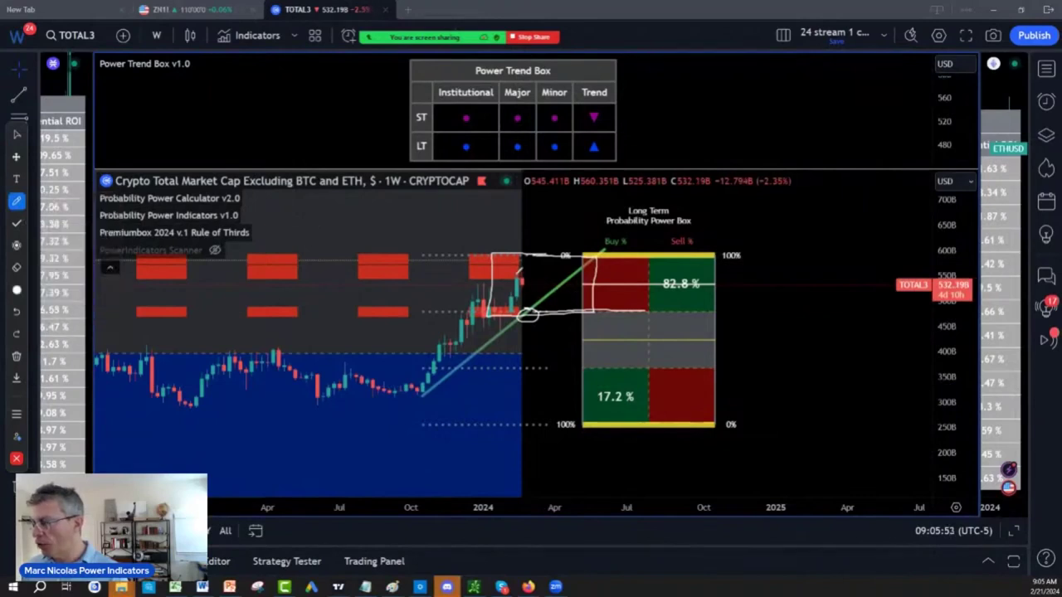
mouse_move(512, 277)
left_mouse_down()
mouse_move(545, 301)
mouse_move(519, 321)
mouse_move(549, 318)
mouse_move(531, 304)
mouse_move(564, 288)
mouse_move(571, 224)
mouse_move(563, 232)
mouse_move(591, 236)
mouse_move(560, 238)
left_mouse_up()
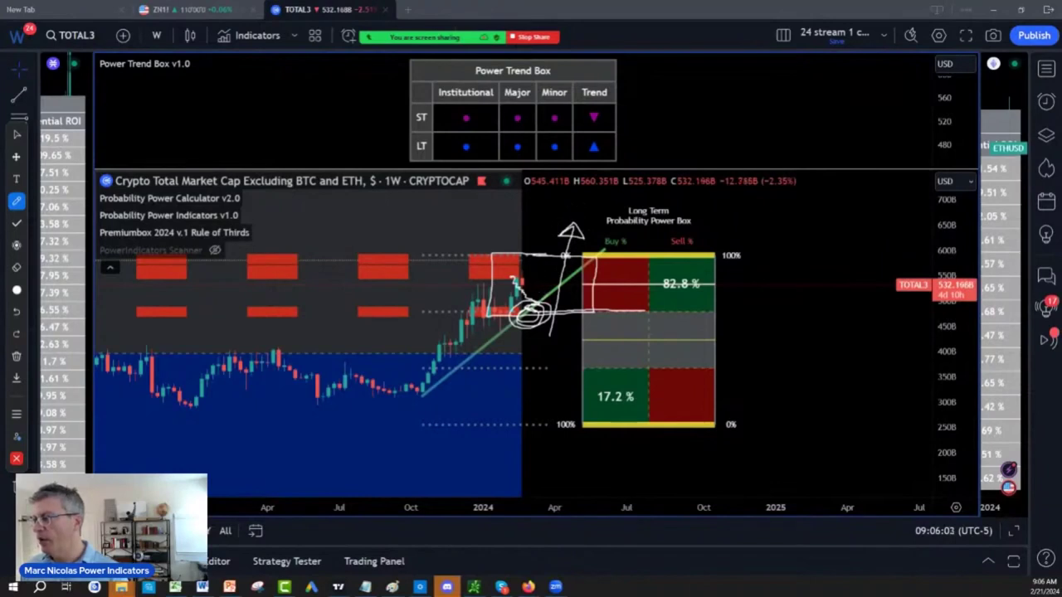
left_click_drag(508, 277, 548, 307)
left_click_drag(521, 256, 569, 296)
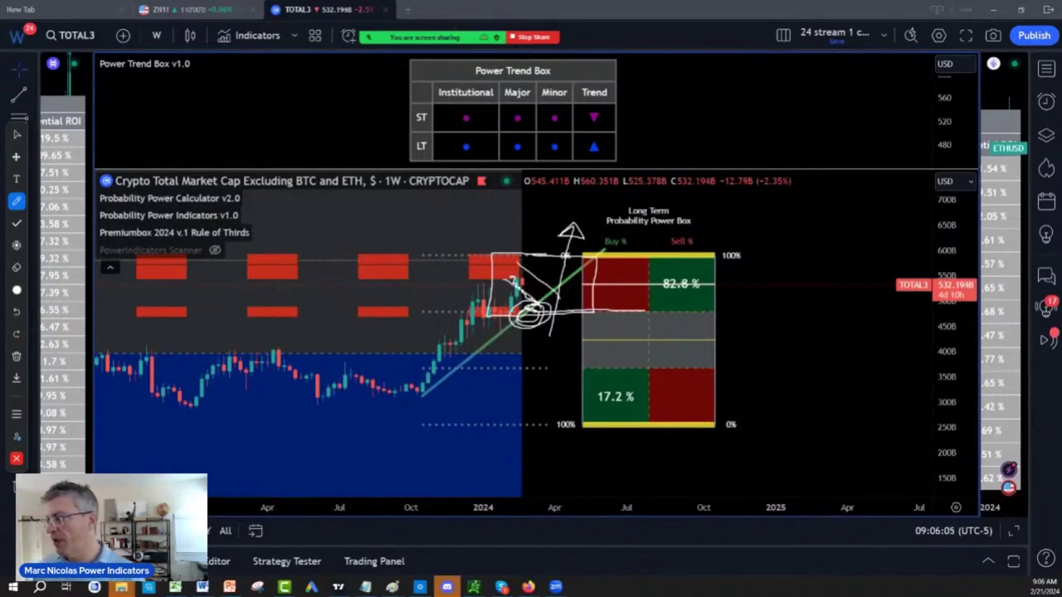
mouse_move(644, 300)
left_mouse_down()
mouse_move(705, 269)
mouse_move(598, 309)
left_mouse_up()
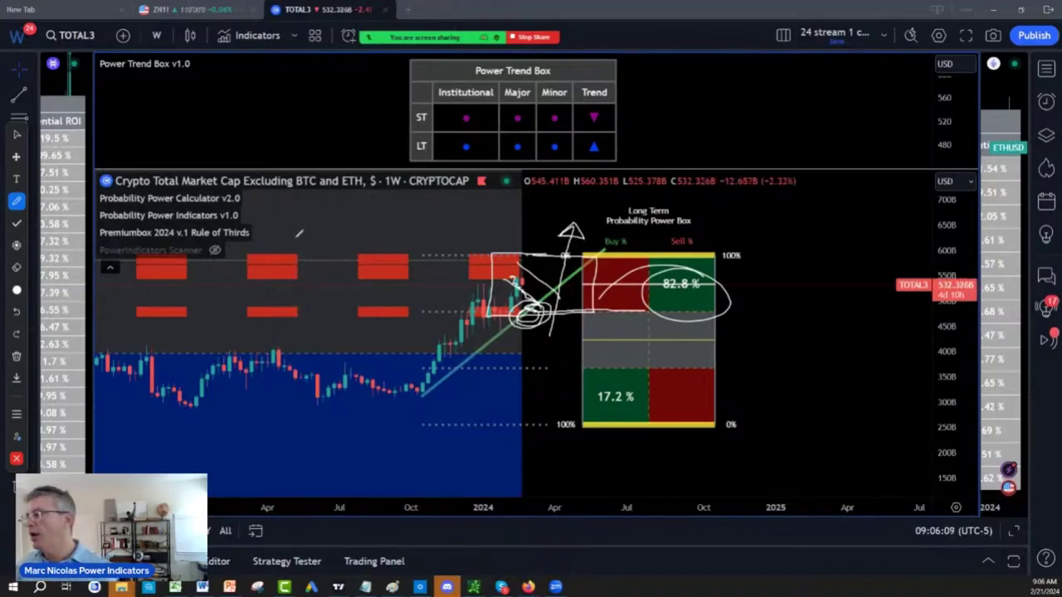
left_click(16, 356)
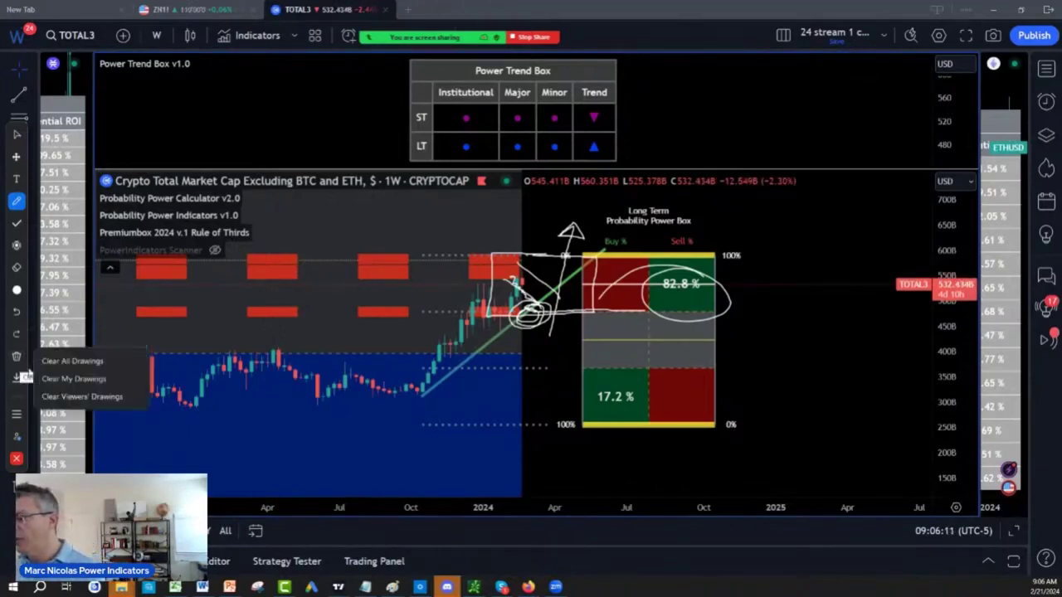
left_click(62, 360)
key("Escape")
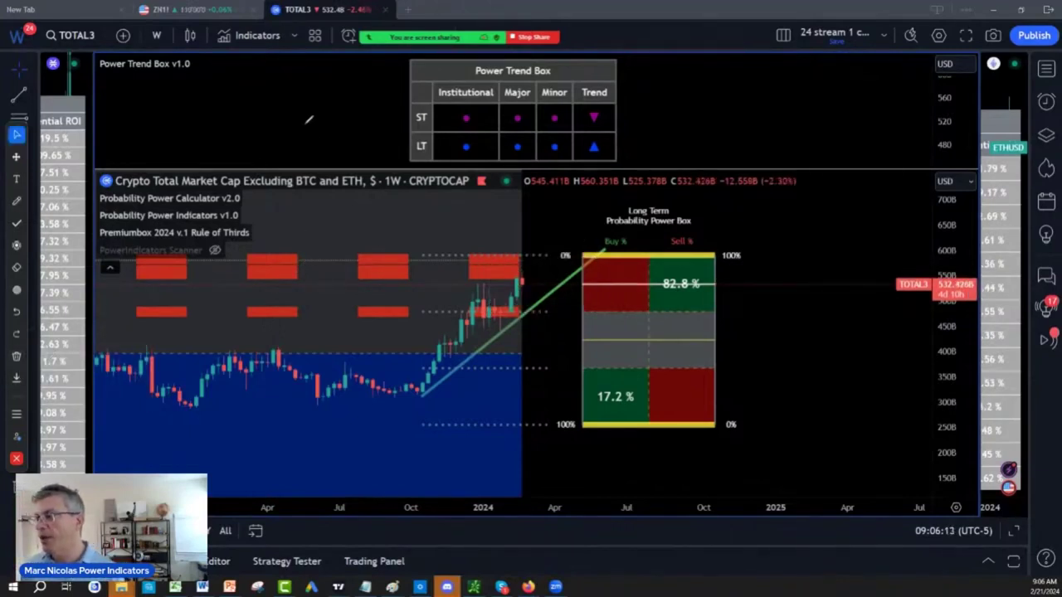